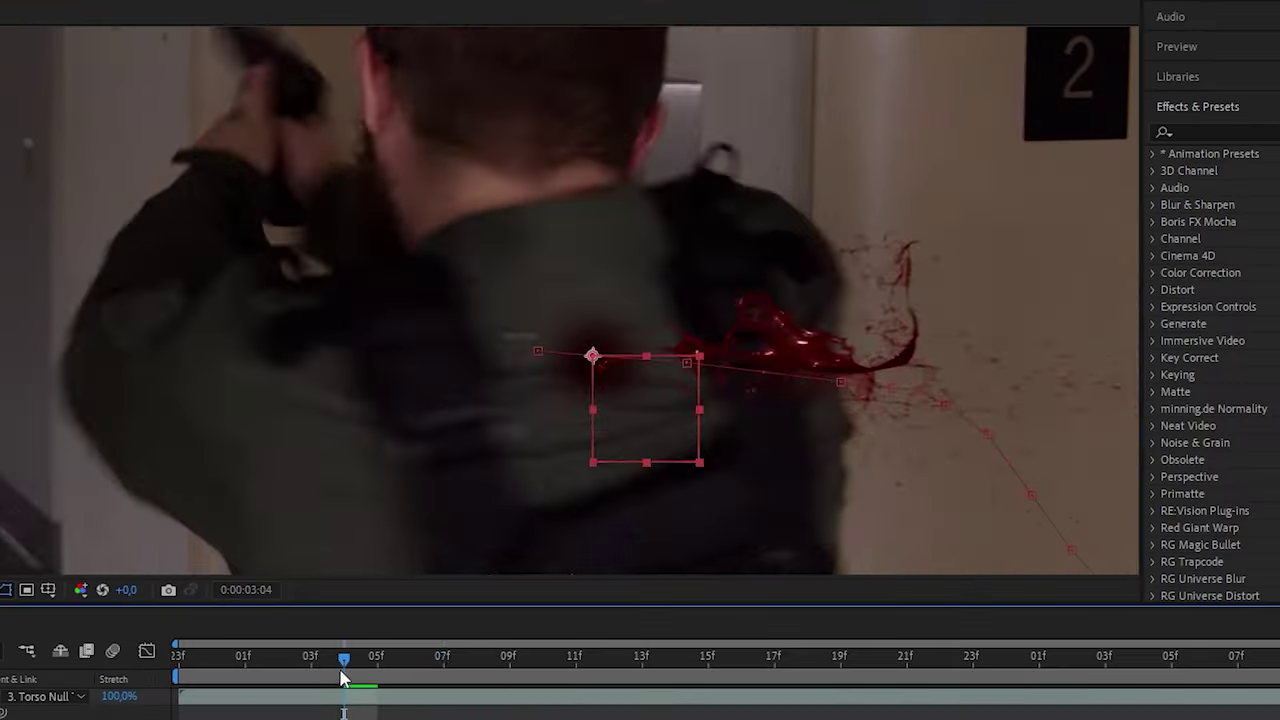
- Review the hallway shot and go to the first marker at 0:00:03:04
mouse_move(343, 662)
mouse_down()
mouse_move(443, 665)
mouse_move(352, 677)
mouse_up()
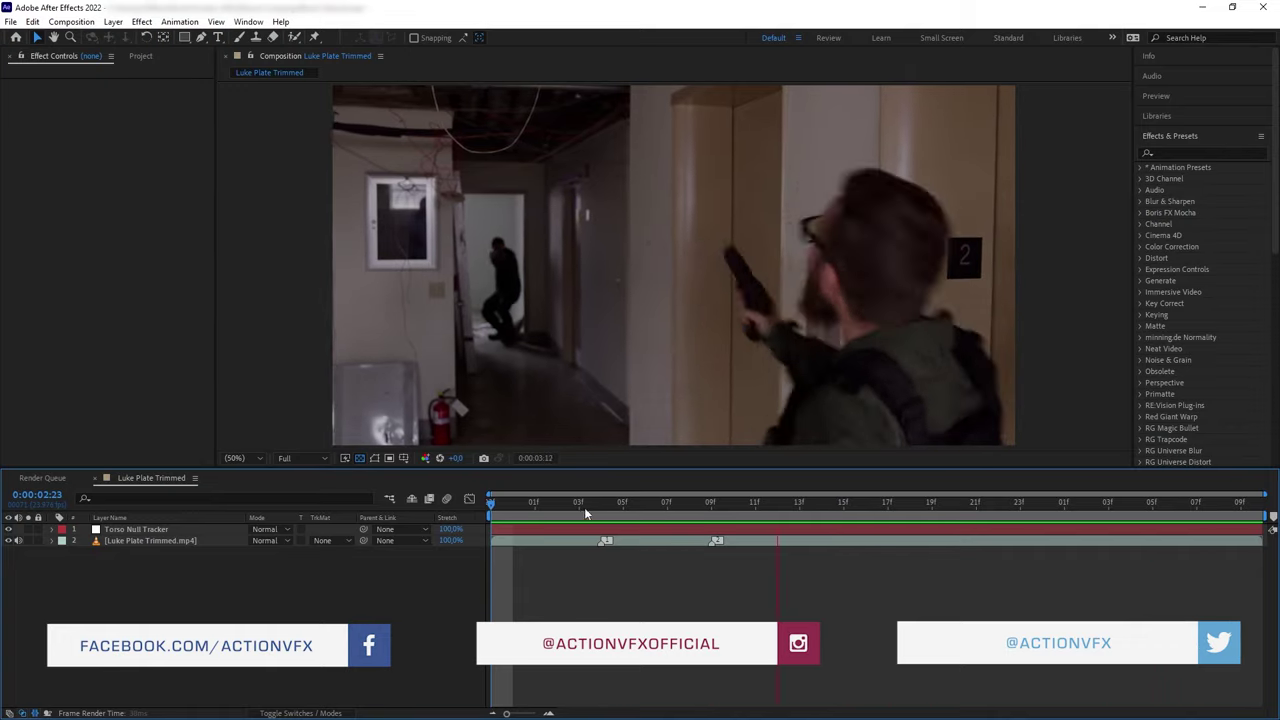
drag(584, 507, 625, 516)
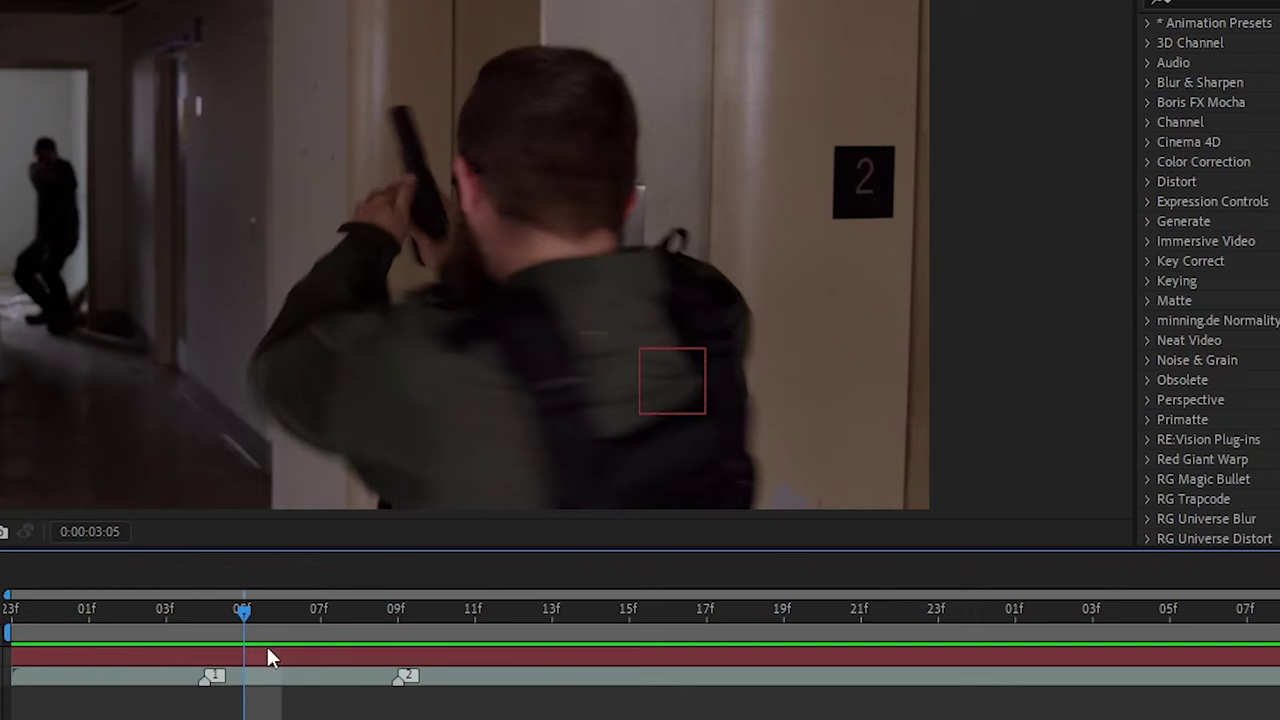
click(602, 508)
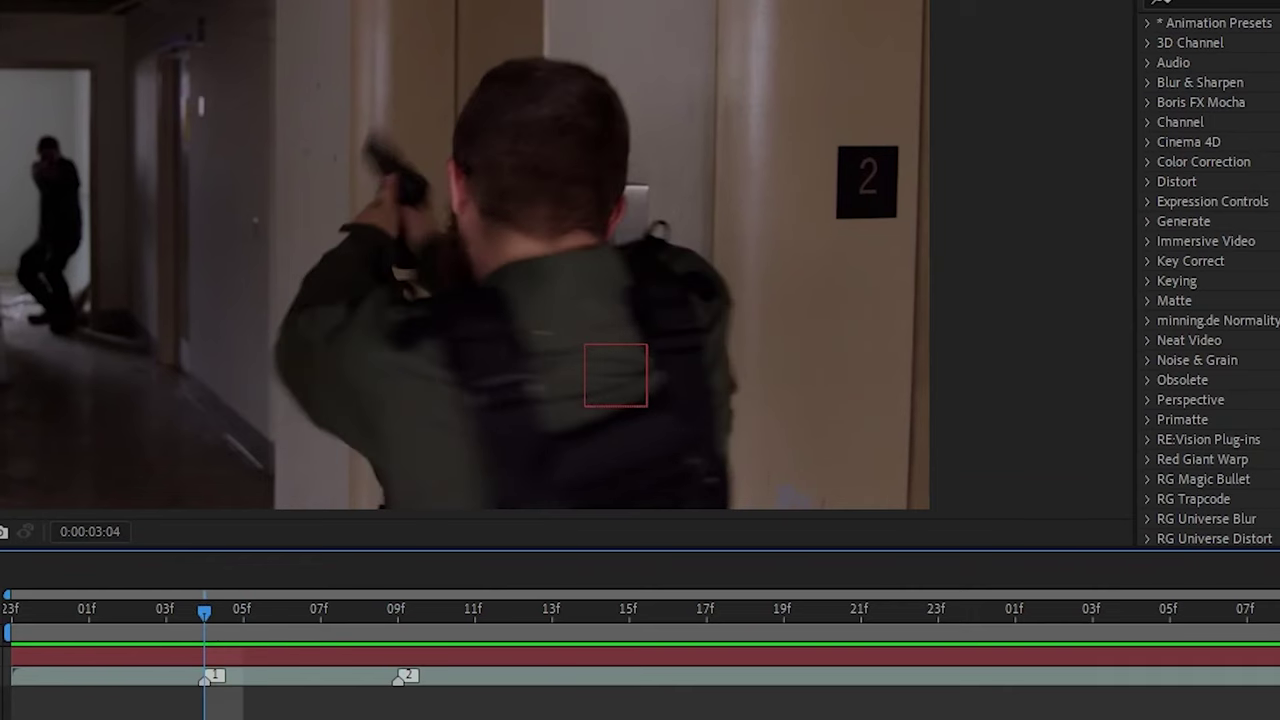
- Reveal the Torso Null Tracker's position and scale keyframes and go to the first keyframe at 0:00:03:03
click(12, 656)
drag(189, 616, 783, 692)
key(Home)
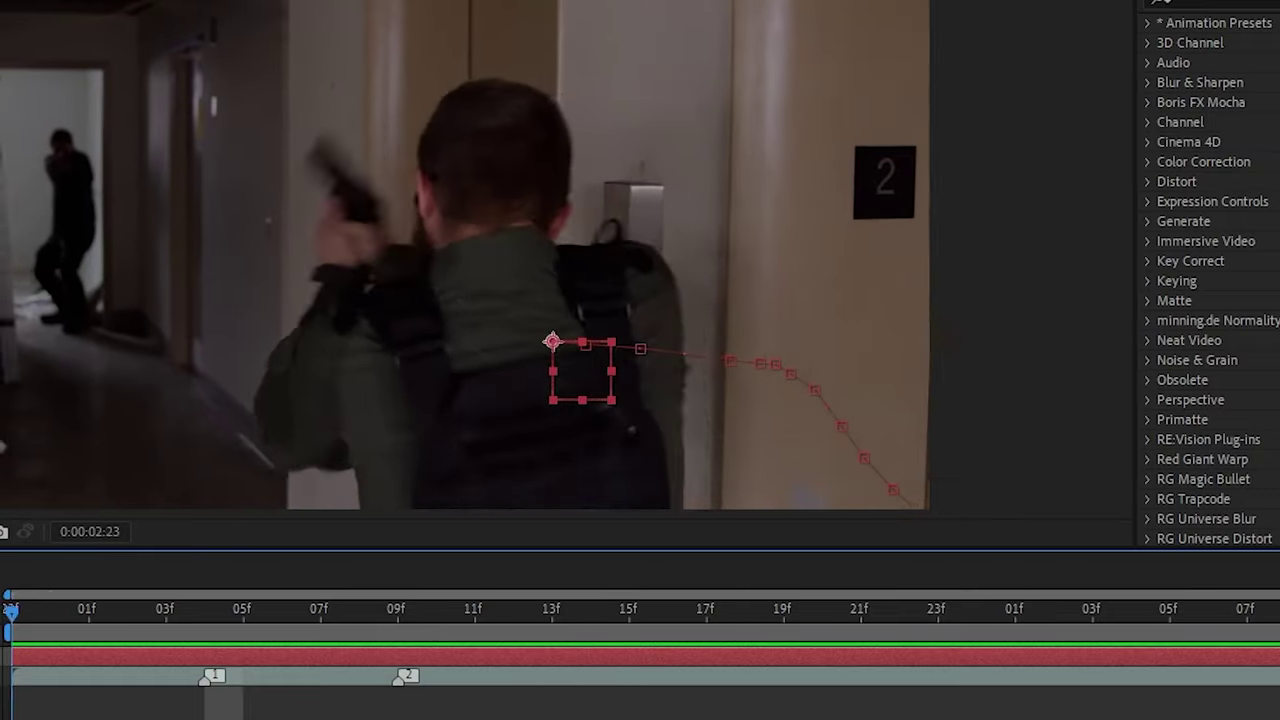
key(u)
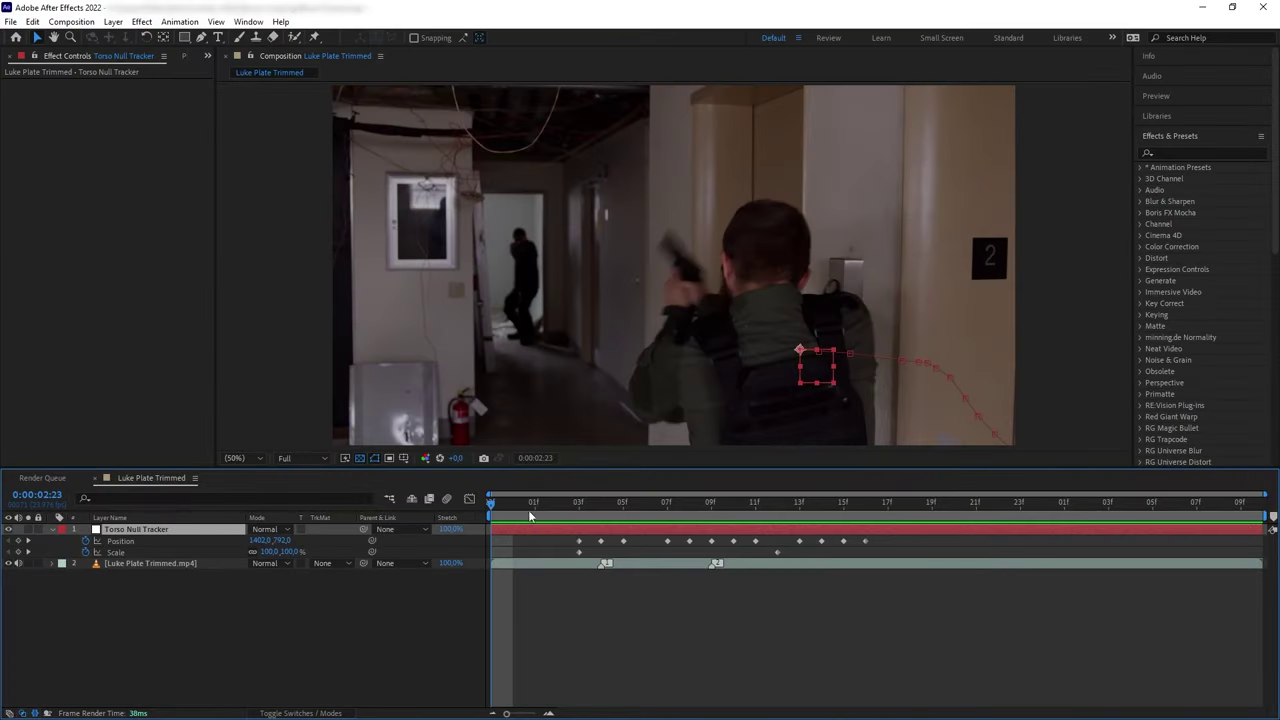
click(609, 511)
drag(609, 512, 578, 520)
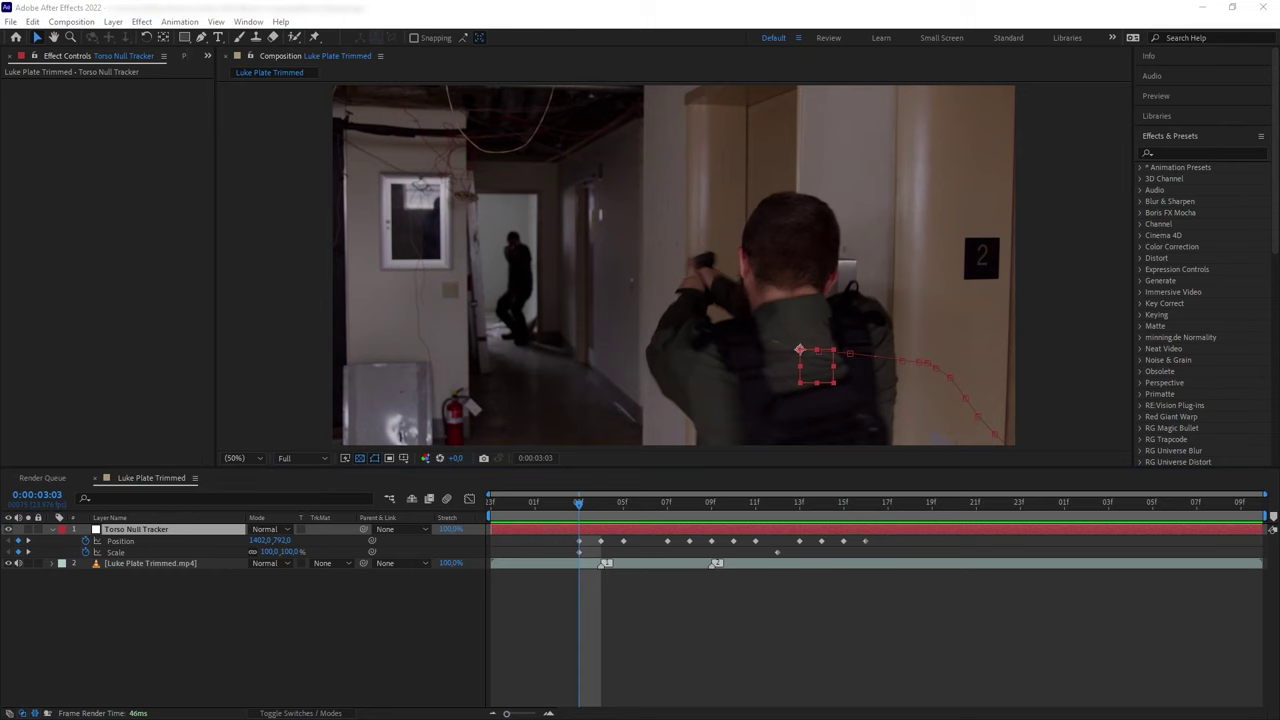
- Check how the null follows the man's torso by scrubbing past the first marker and playing the shot
drag(578, 505, 683, 507)
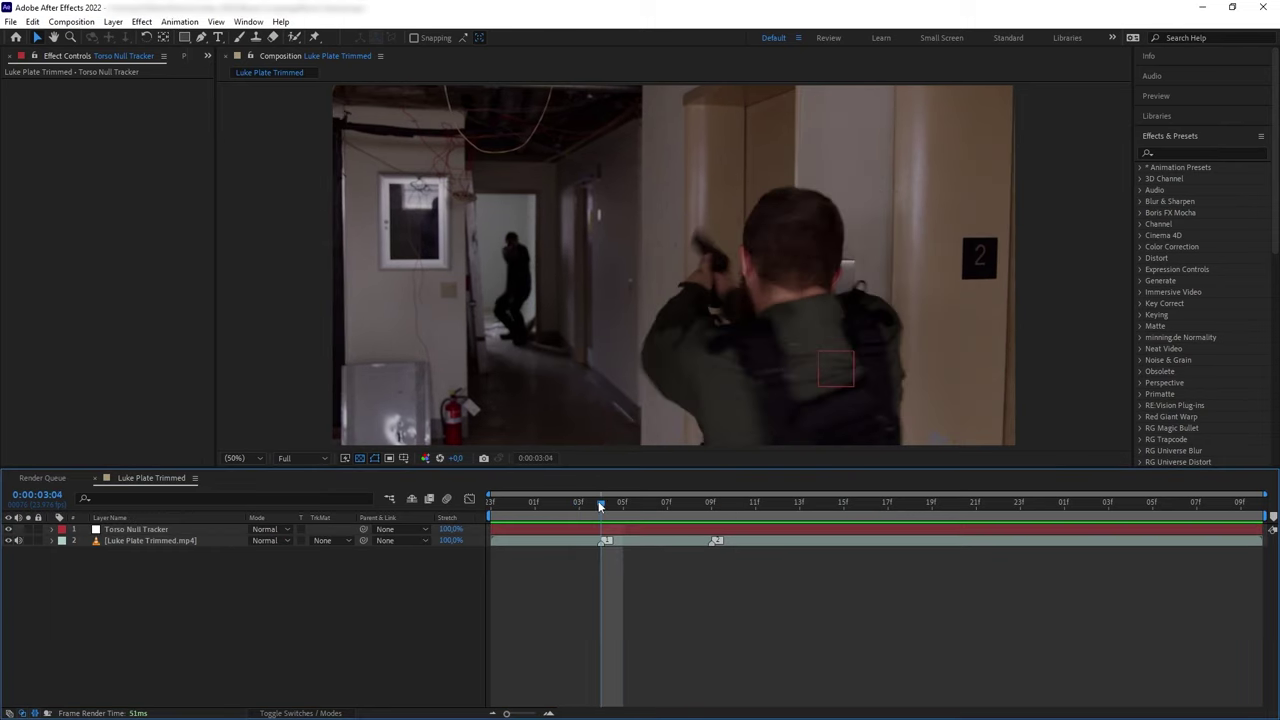
drag(601, 505, 649, 506)
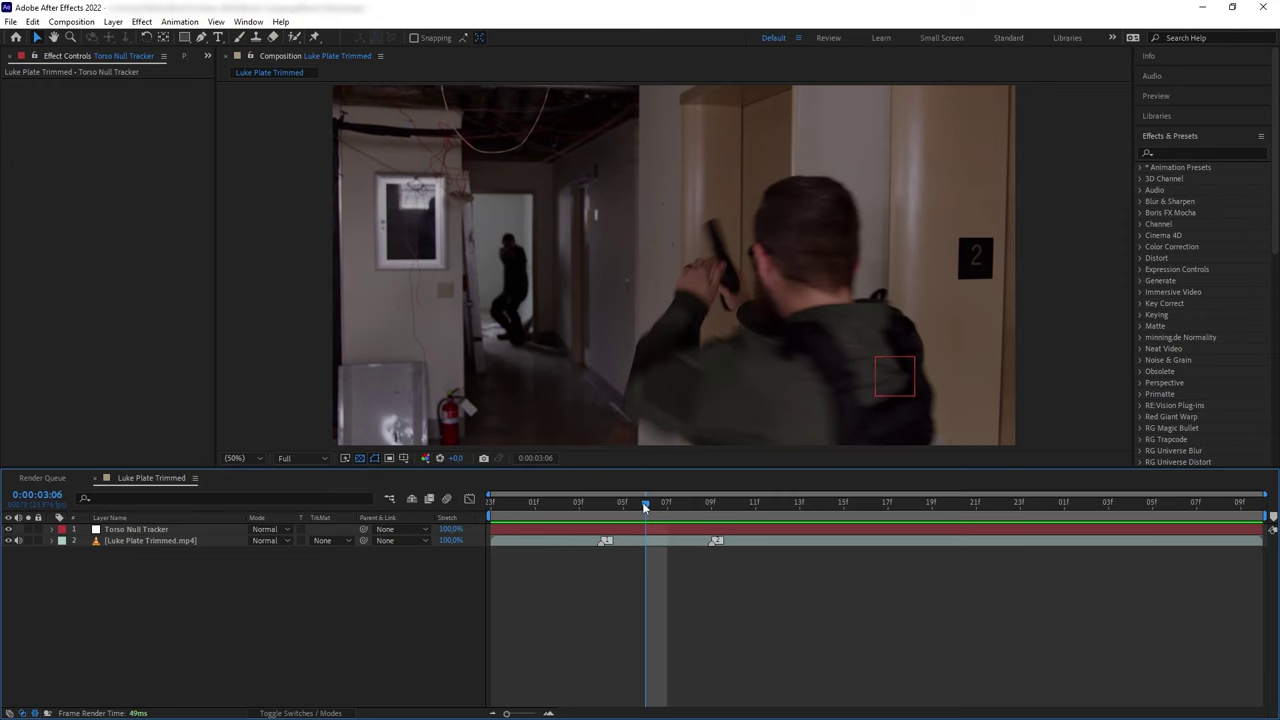
mouse_move(643, 505)
mouse_down()
mouse_move(602, 505)
mouse_move(643, 505)
mouse_up()
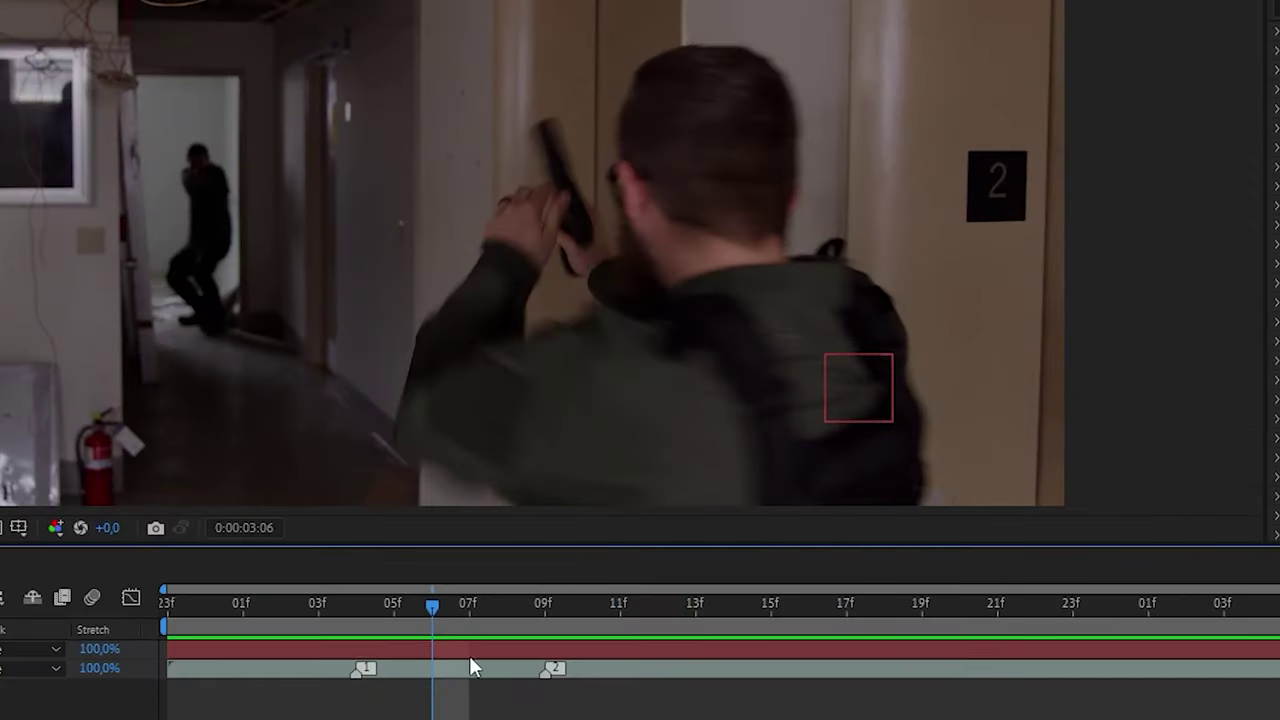
drag(434, 592, 356, 604)
key(space)
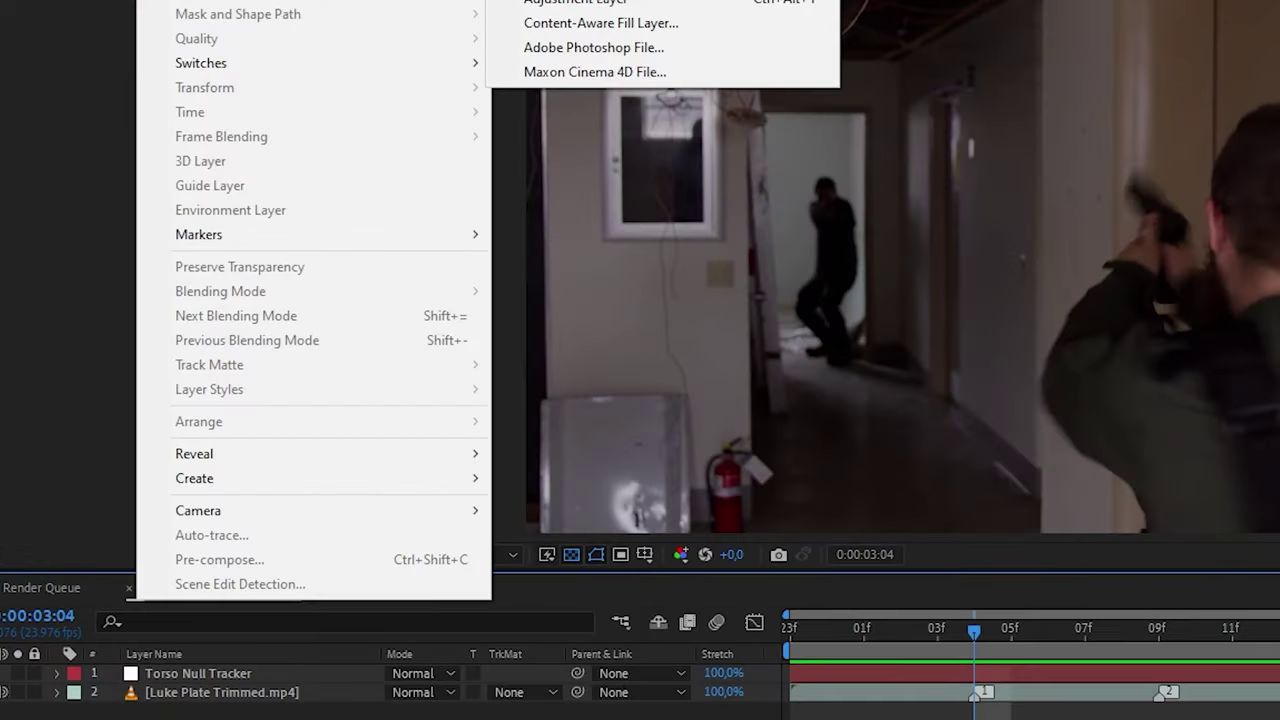
- Create a dark red solid named Wound and mask it to a small feathered blob on the man's back
key(ctrl+y)
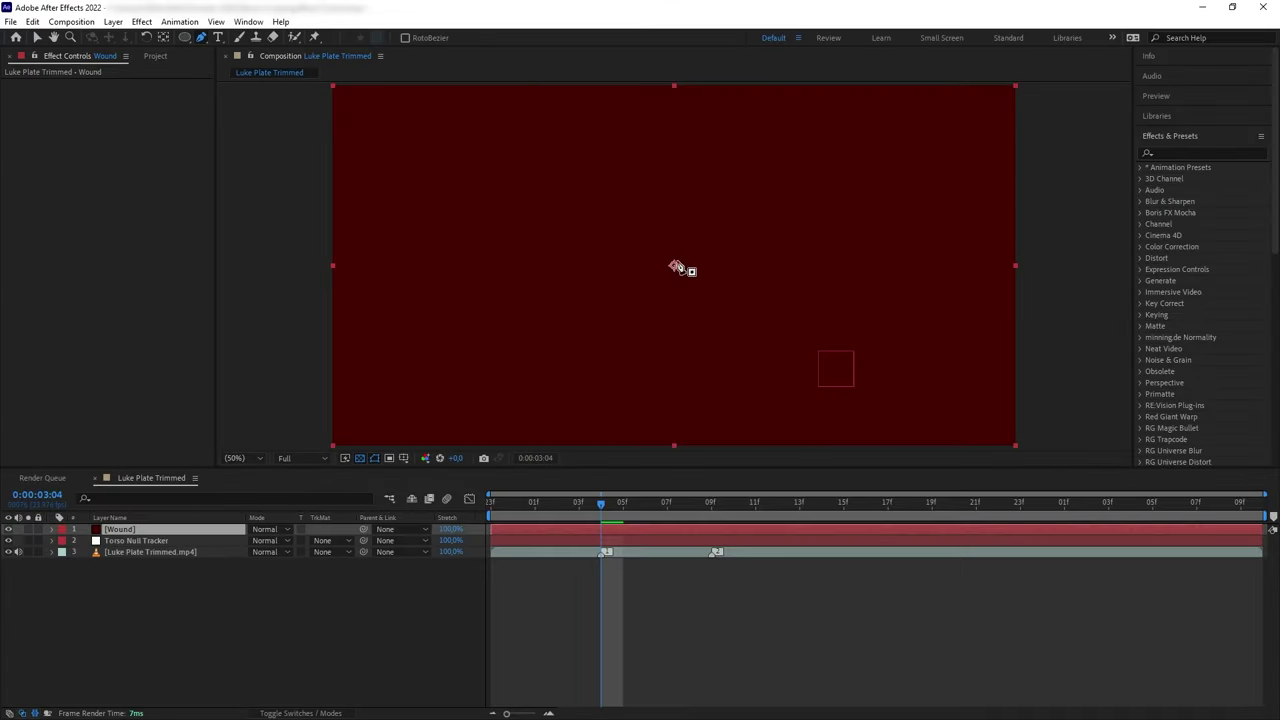
drag(686, 266, 666, 277)
click(675, 272)
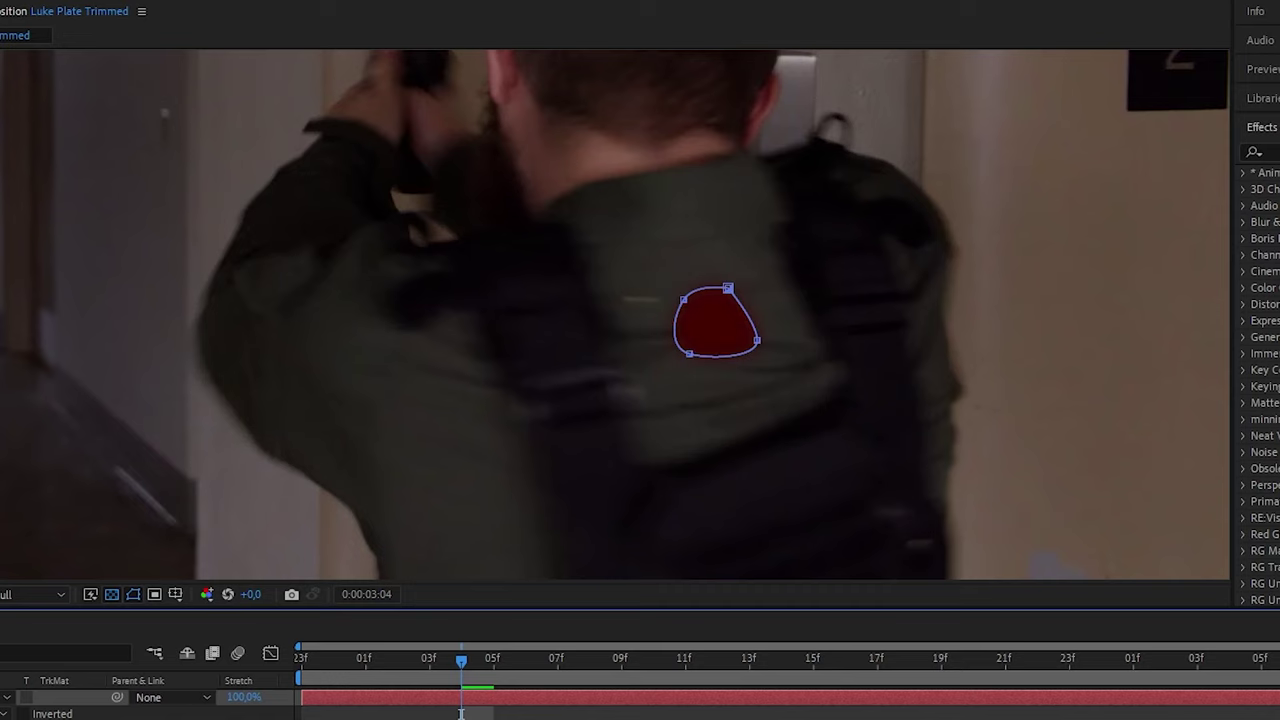
- Set the Wound layer's blending mode to Overlay and parent it to the Torso Null Tracker
click(274, 530)
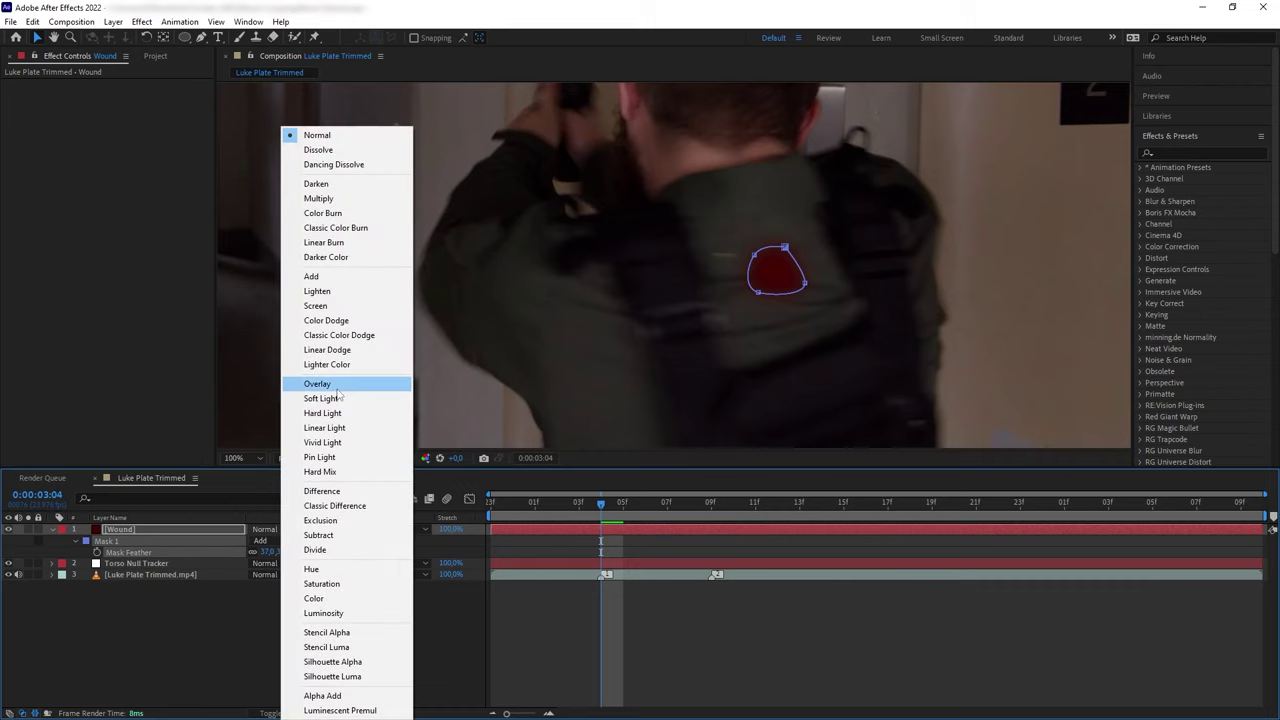
click(338, 390)
click(51, 530)
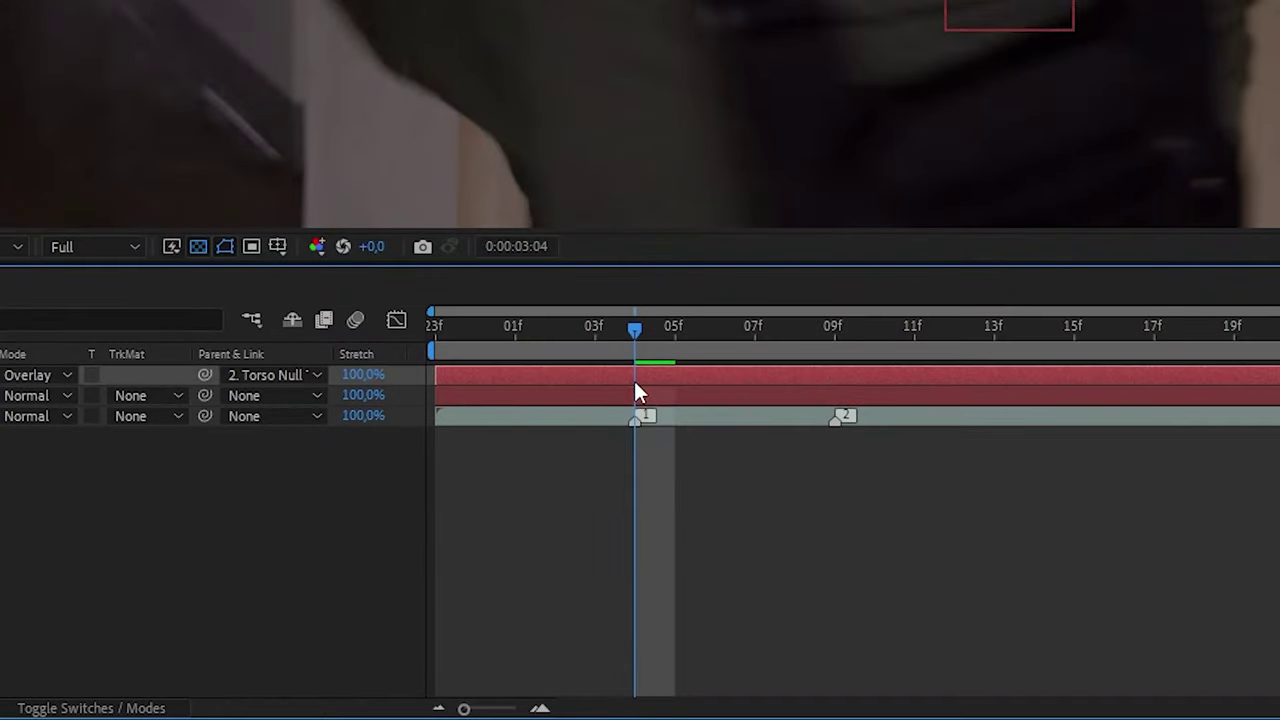
- Trim the start of the Wound layer to 0:00:03:04 and play back the shot
key(alt+[)
scroll(838, 60, down, 1)
click(730, 190)
drag(771, 143, 798, 243)
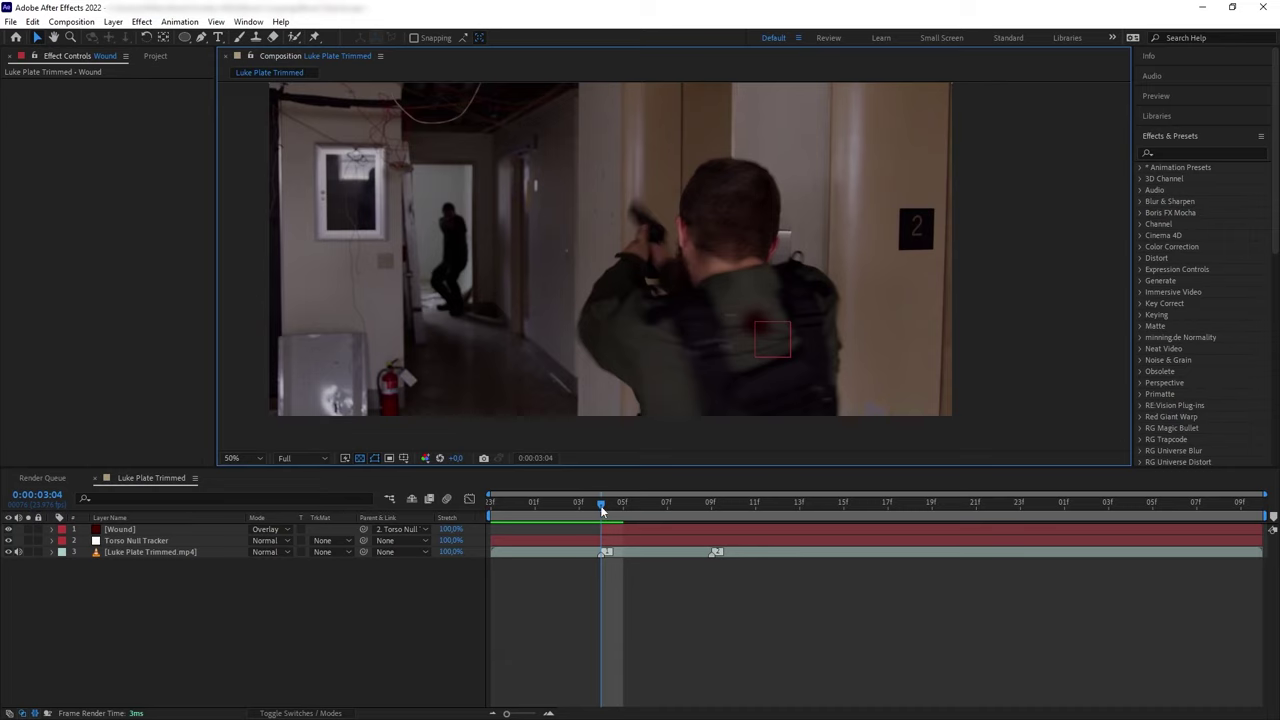
key(space)
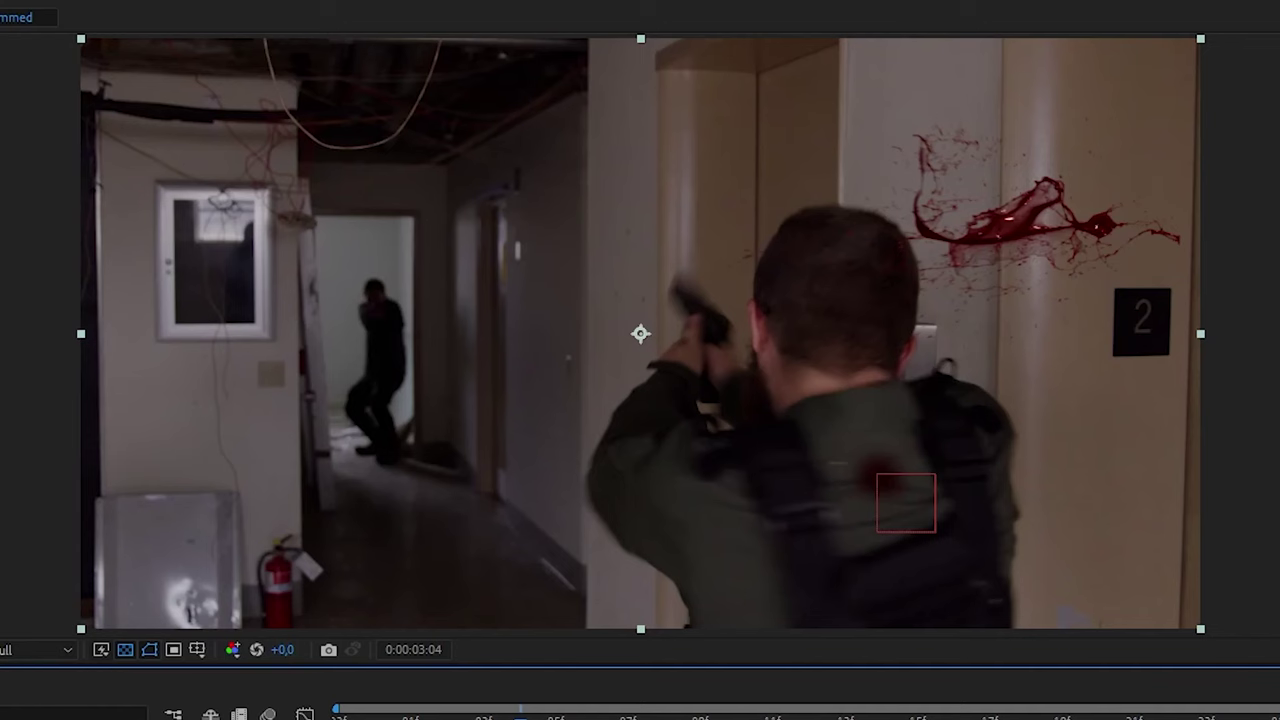
- Place Side_Blood_Hit_2_1815_2K.mov at the top of the layer stack and flip it horizontally
key(Delete)
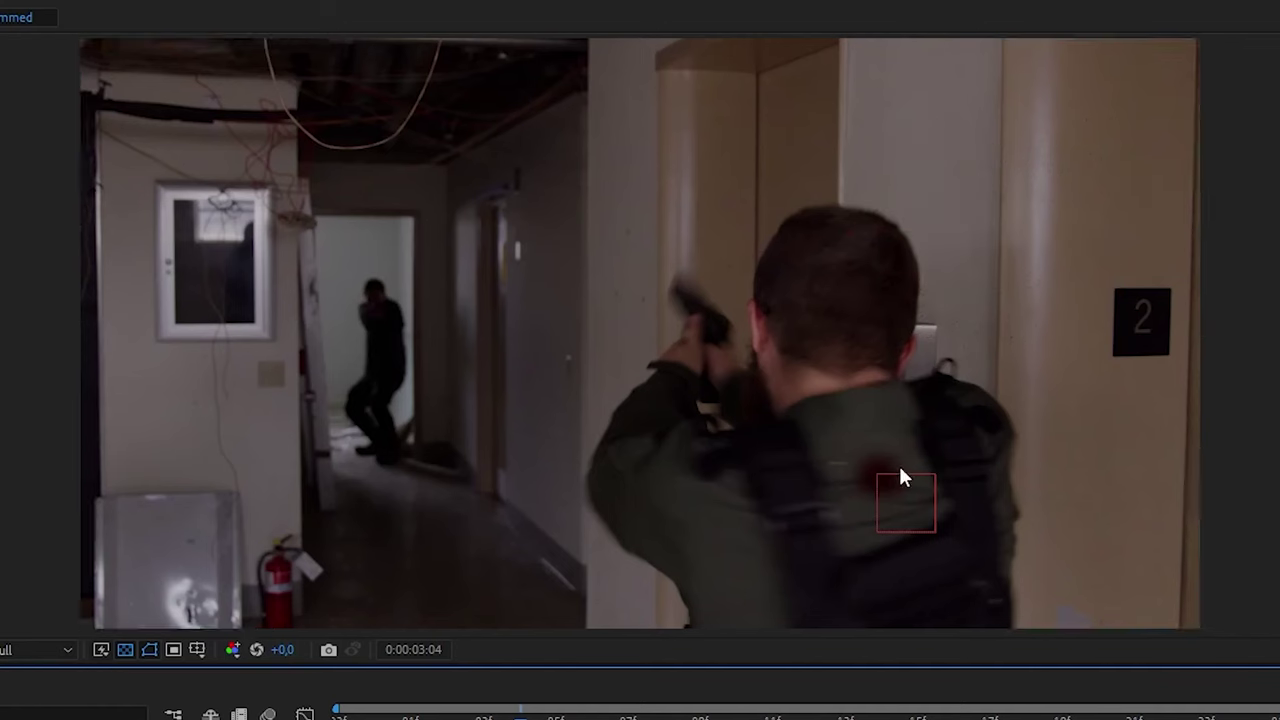
drag(87, 239, 179, 526)
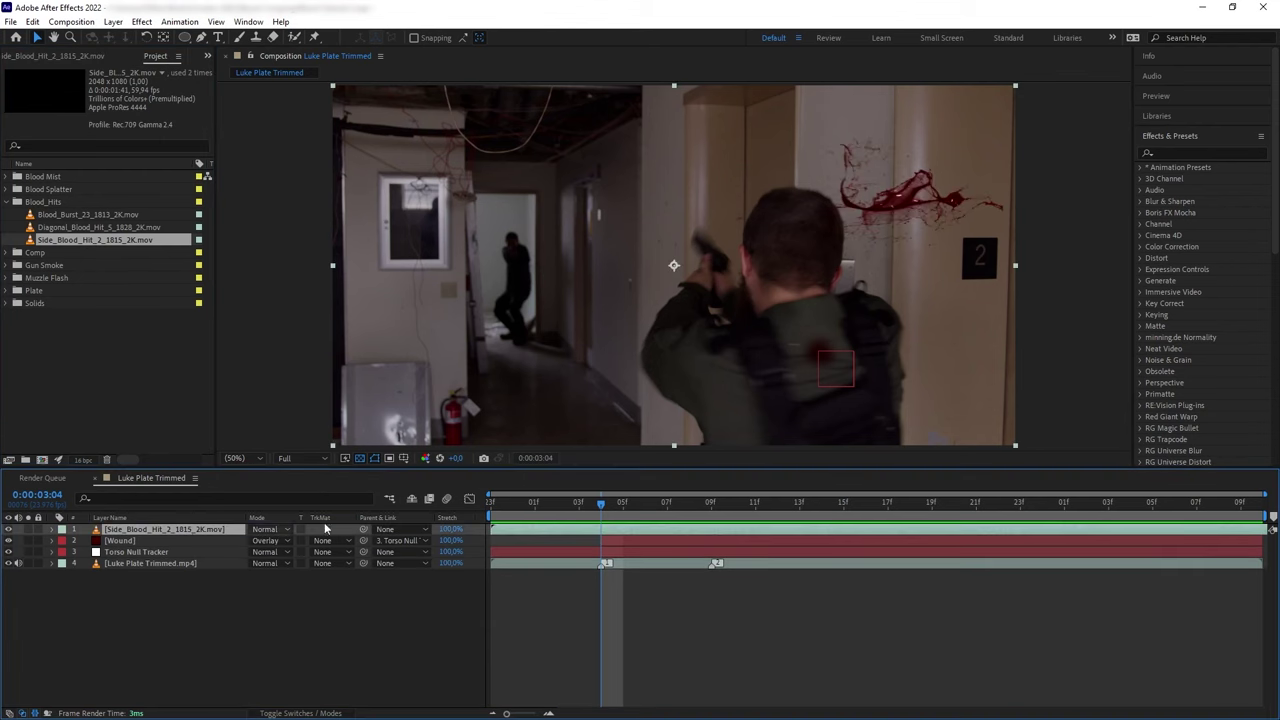
right_click(788, 280)
mouse_move(852, 348)
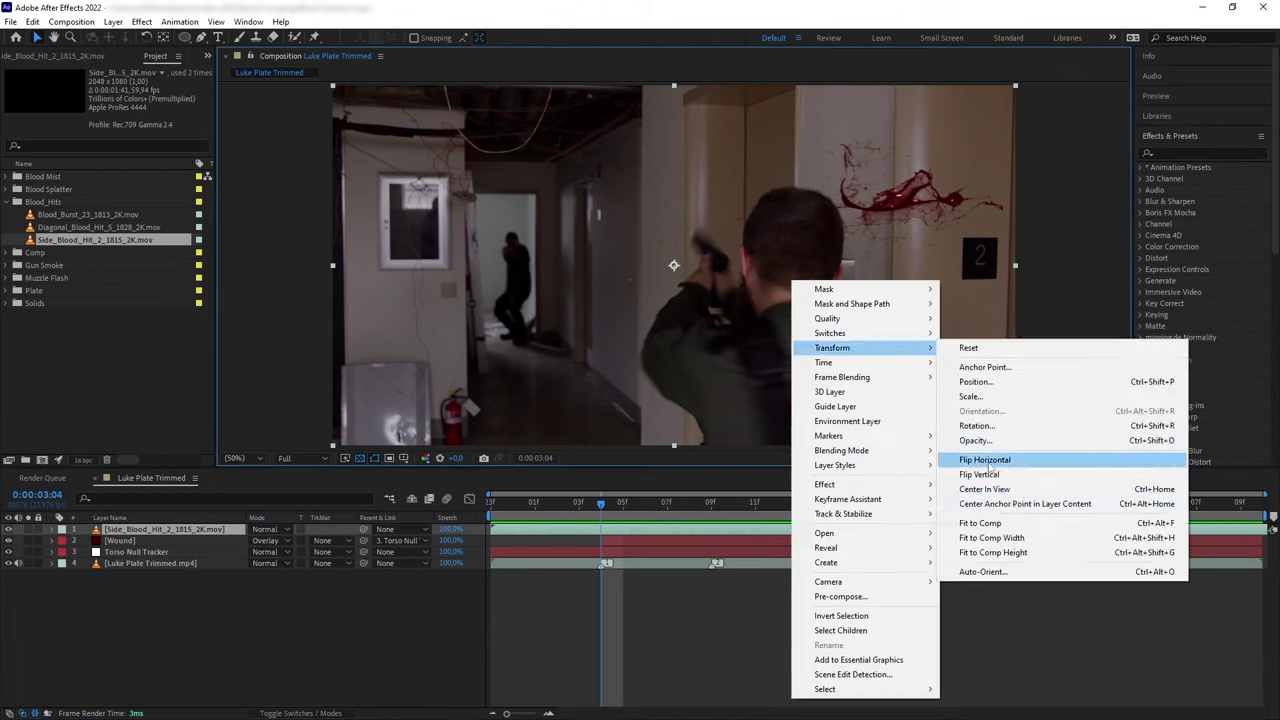
click(988, 457)
- Move the blood-hit clip onto the man's back and shift its anchor point to the wound
drag(456, 218, 833, 311)
key(y)
click(36, 37)
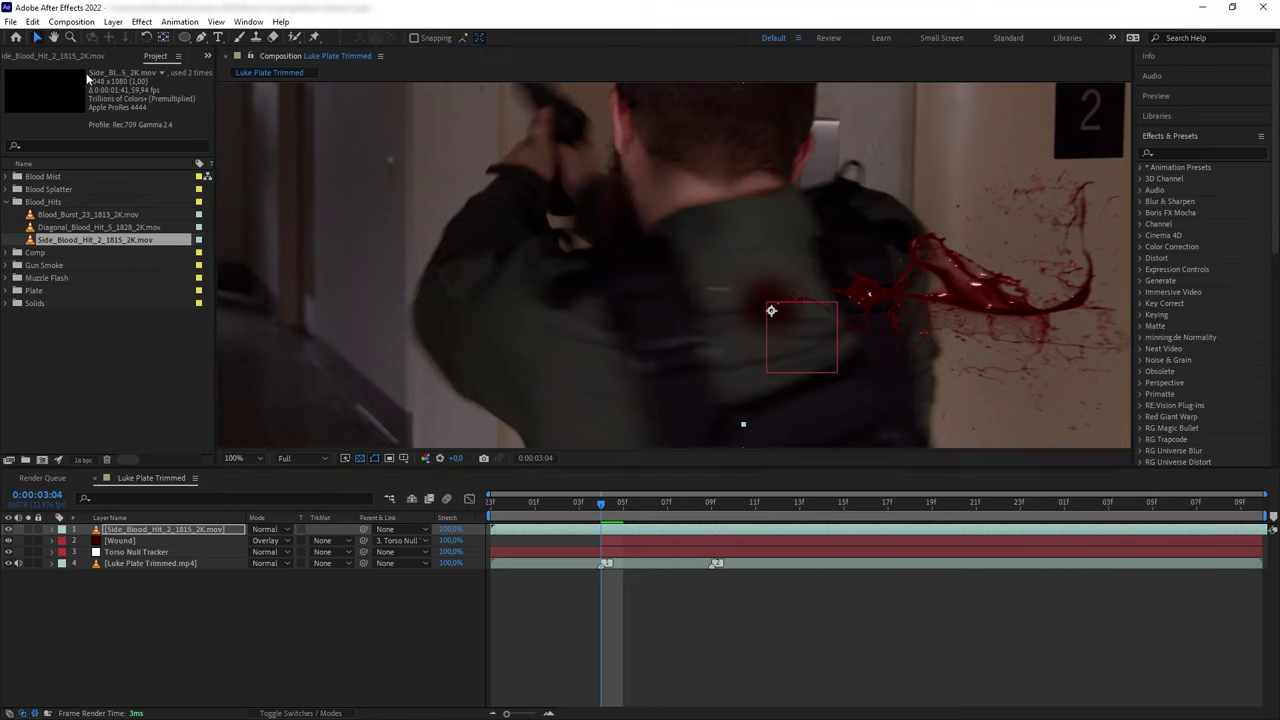
- Scale the blood-hit clip down to 62.1% and parent it to the Torso Null Tracker
key(s)
drag(298, 540, 264, 540)
drag(363, 529, 363, 532)
drag(265, 540, 191, 566)
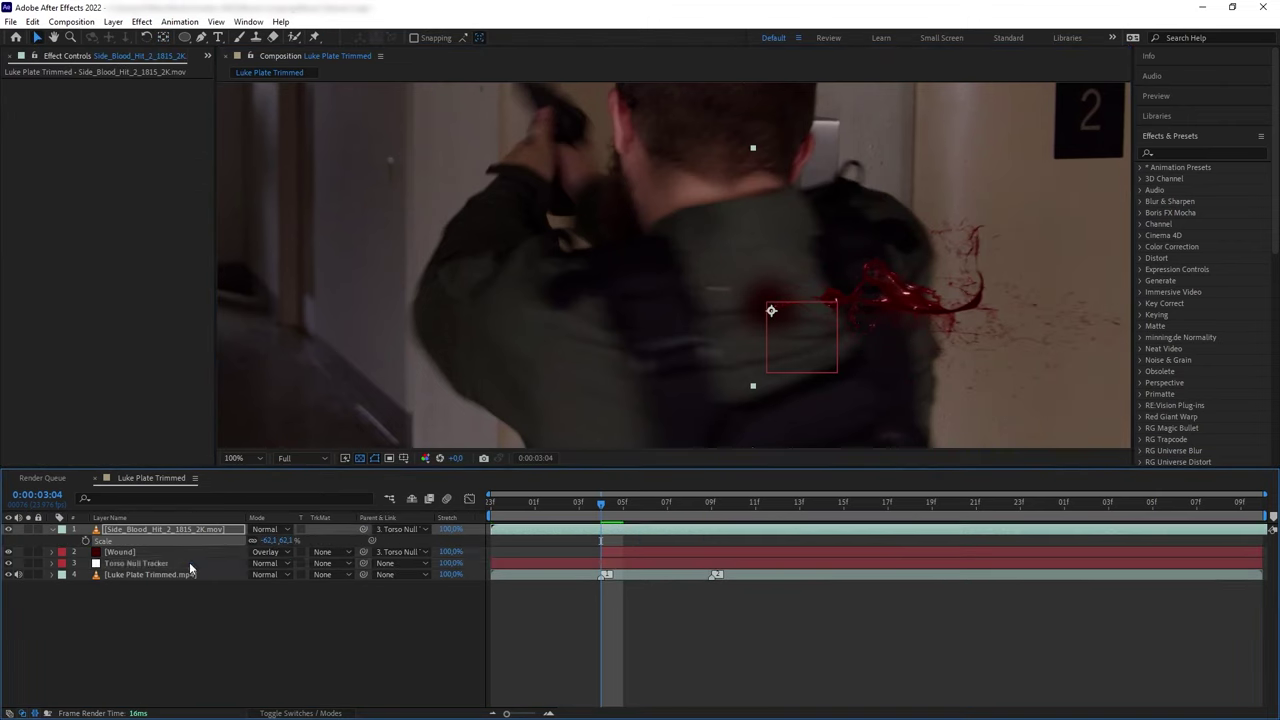
- Make the blood-hit clip a 3D layer and rotate it slightly in depth at the wound
mouse_move(598, 517)
mouse_down()
mouse_move(626, 514)
mouse_move(608, 514)
mouse_up()
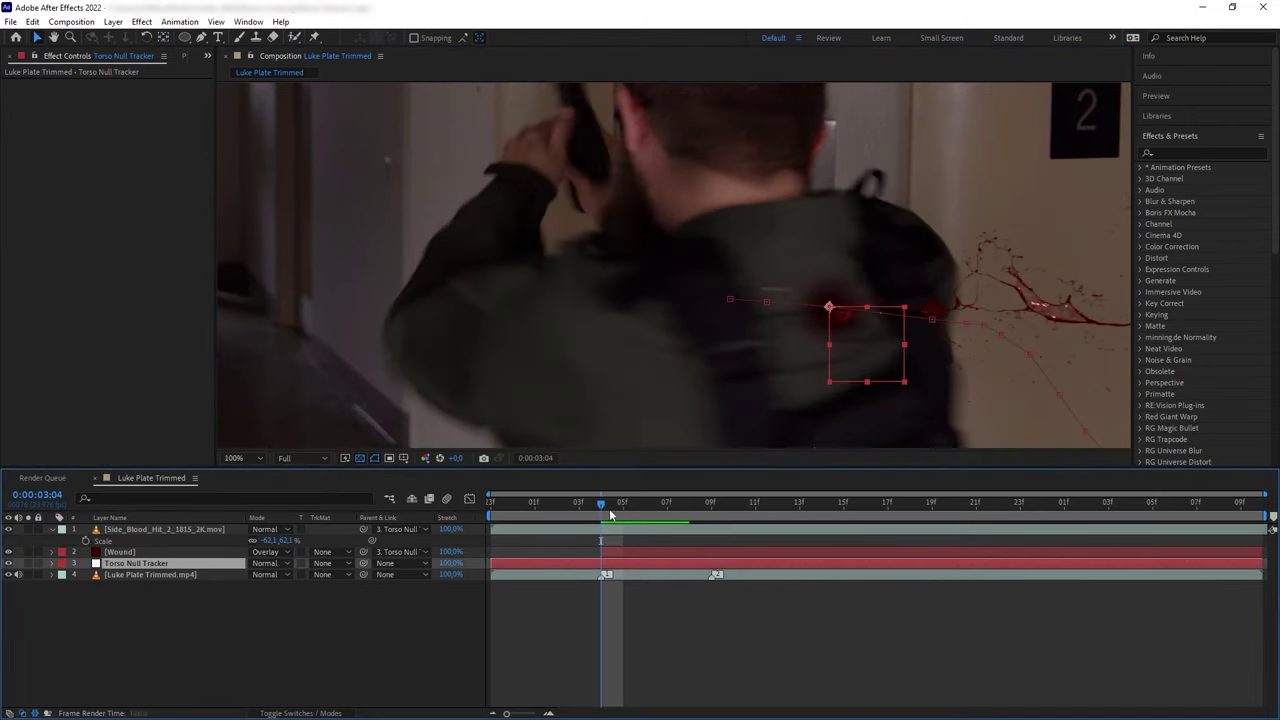
click(800, 298)
scroll(622, 272, down, 1)
click(333, 712)
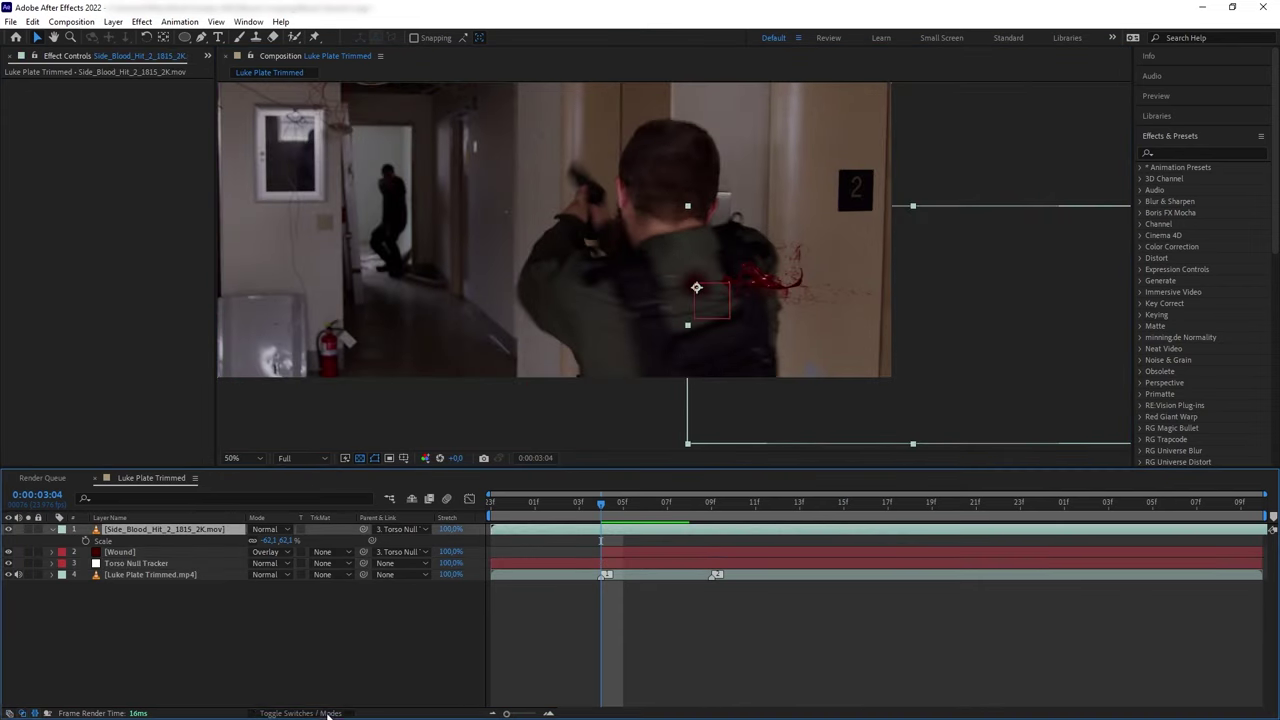
click(322, 528)
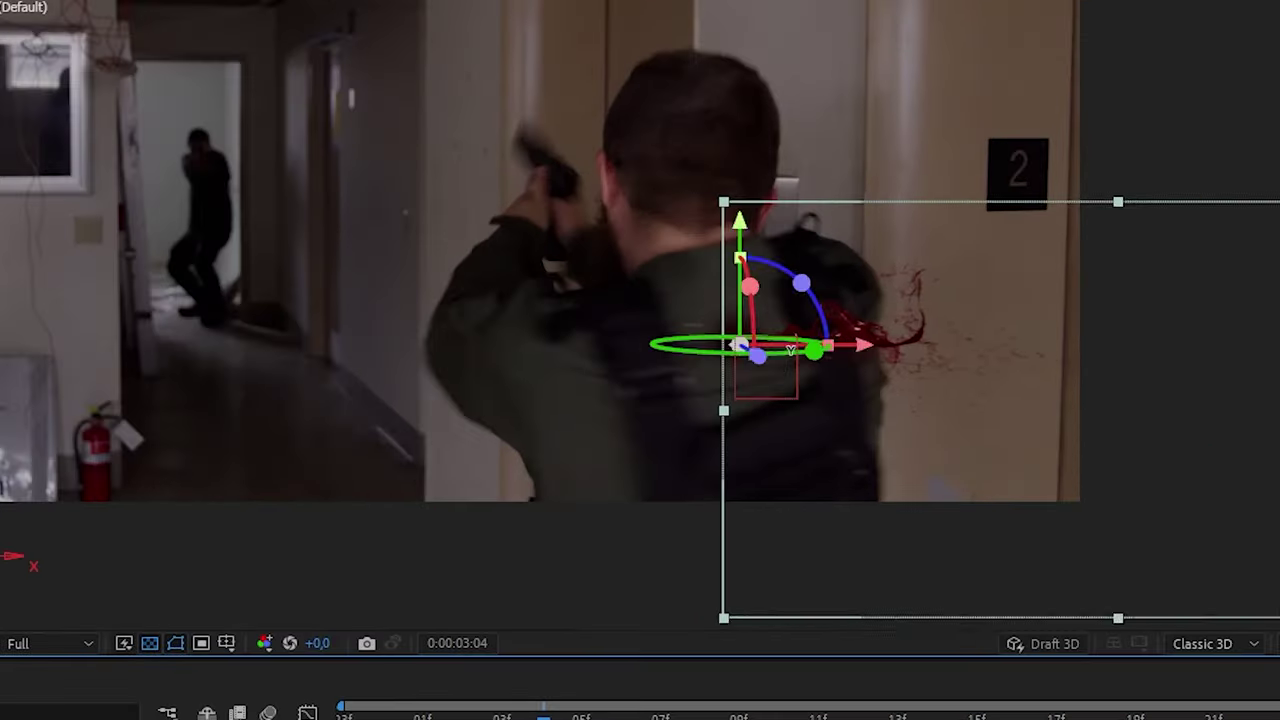
drag(790, 350, 764, 350)
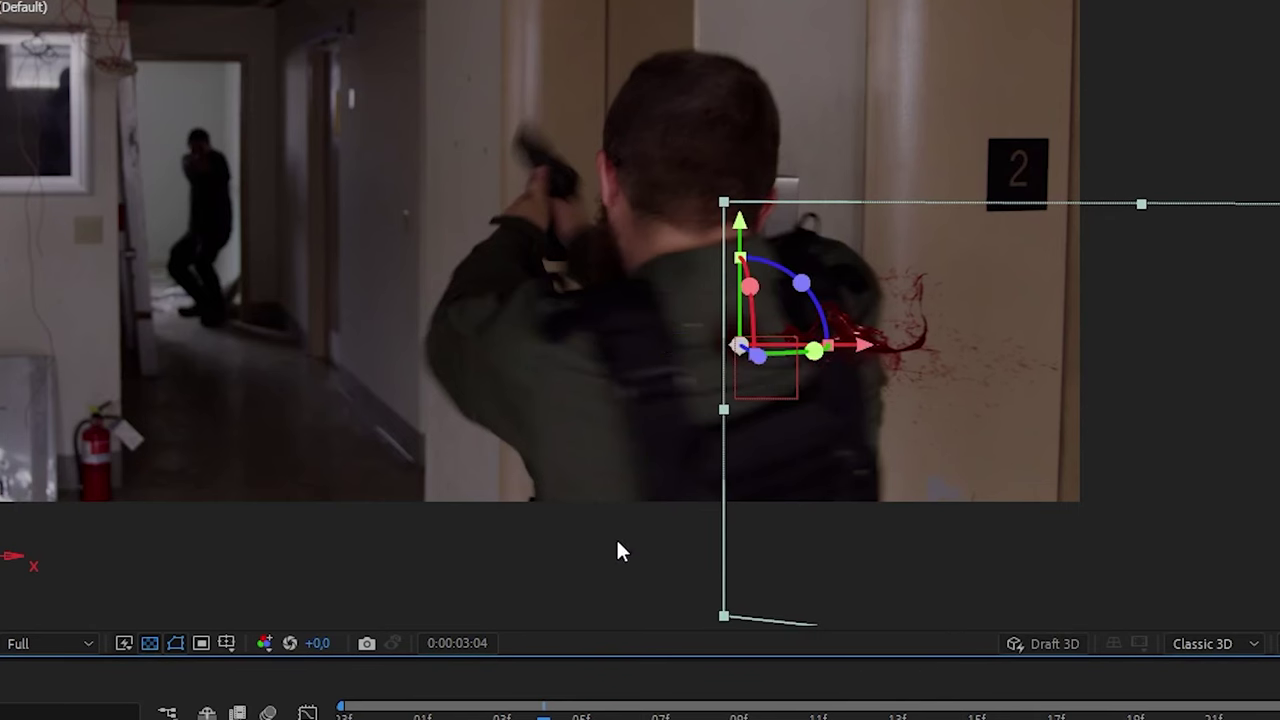
click(763, 546)
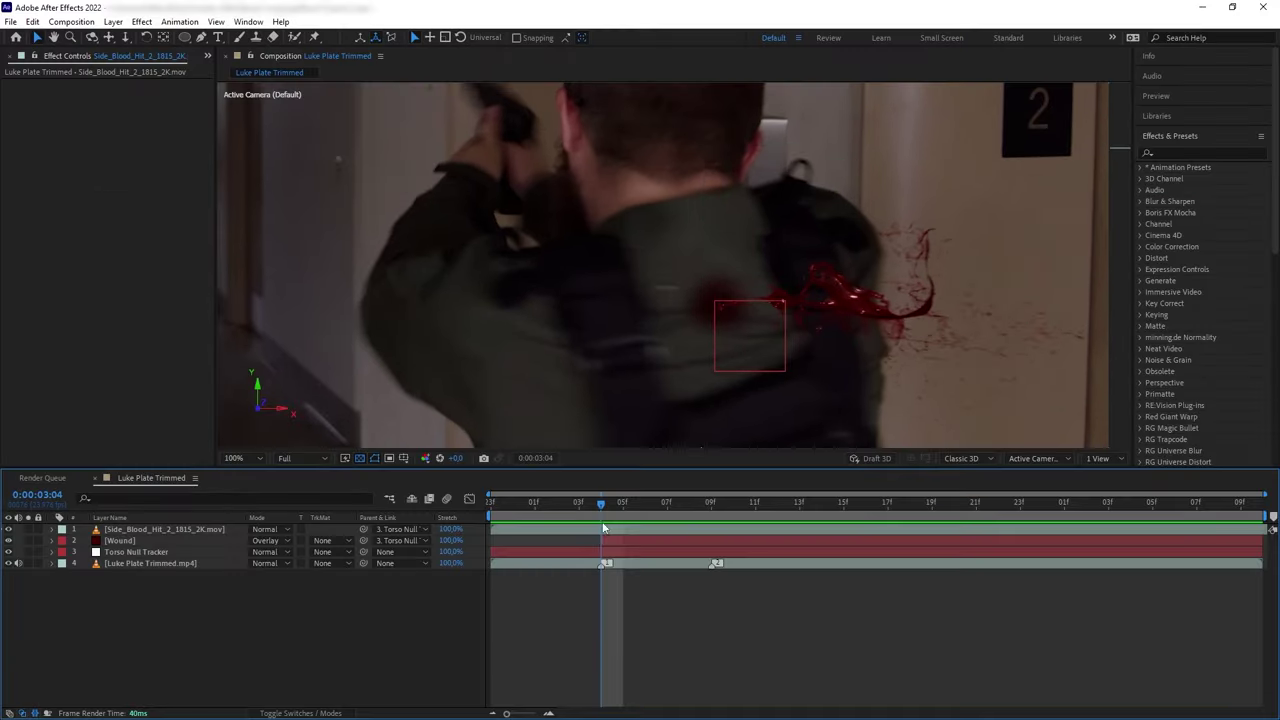
- Slide the blood-hit clip one frame later, trim its start to 0:00:03:04, and play back the shot
click(603, 528)
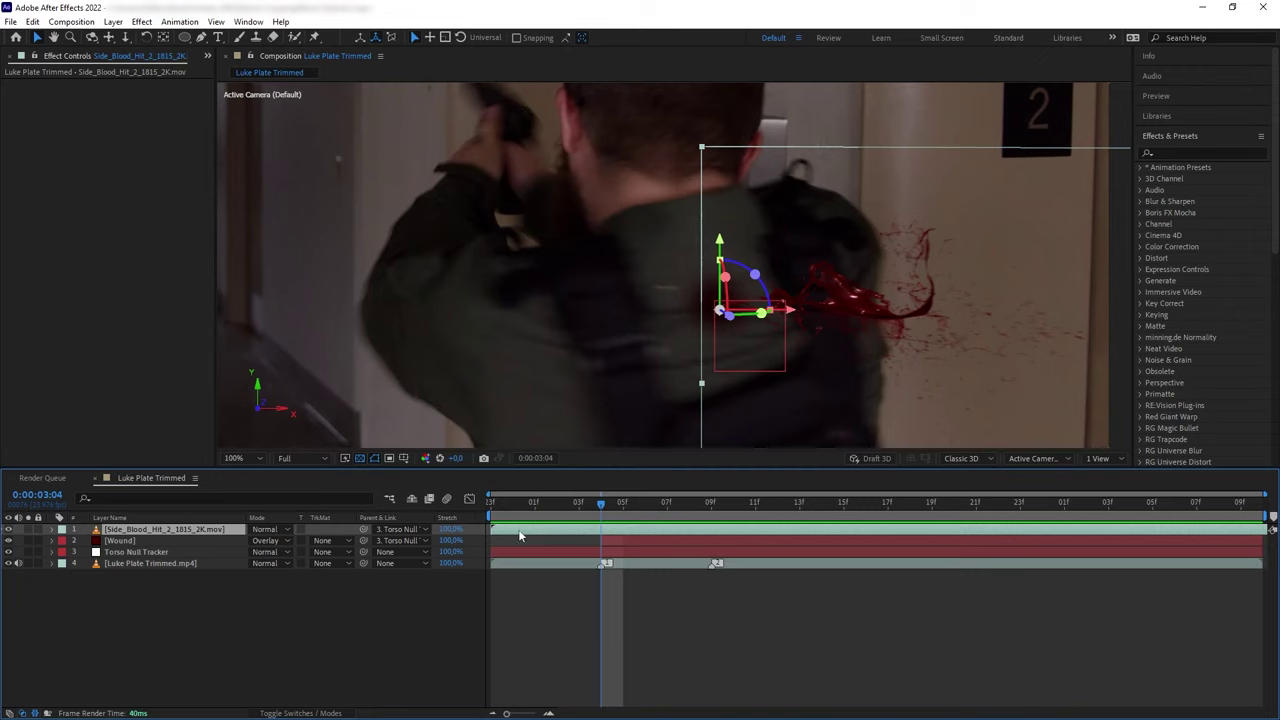
drag(519, 536, 543, 537)
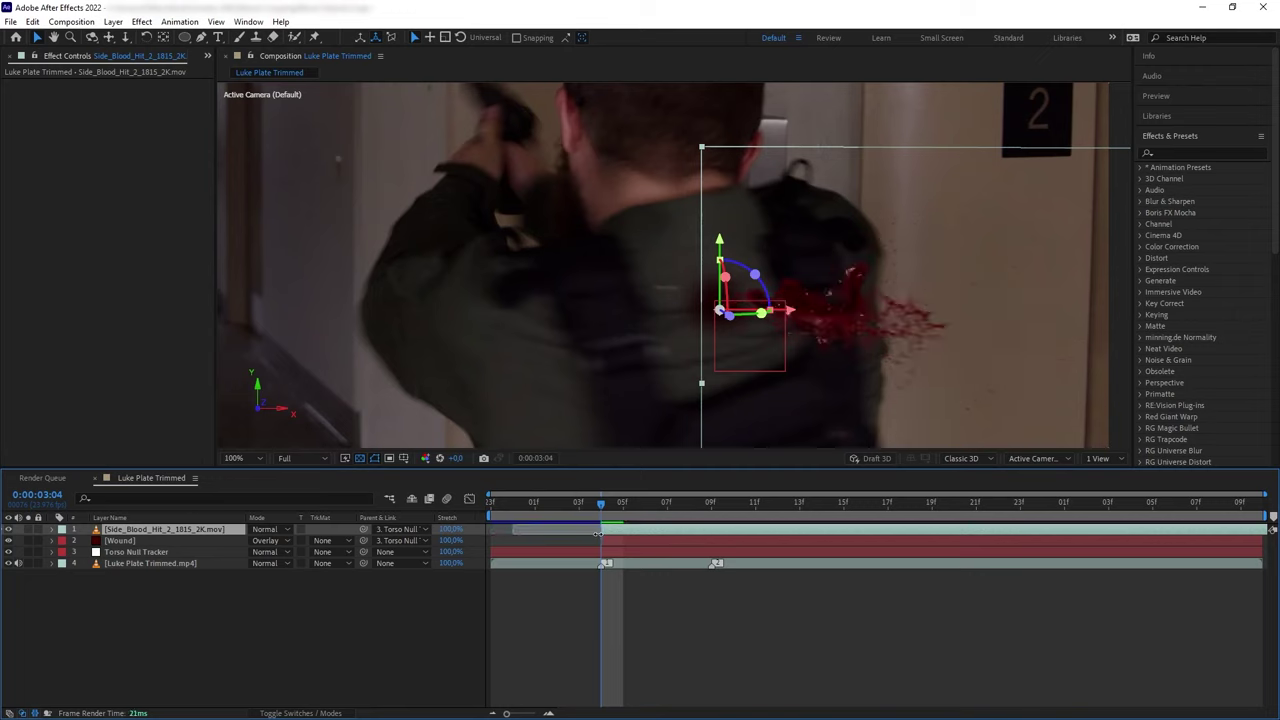
click(588, 635)
key(space)
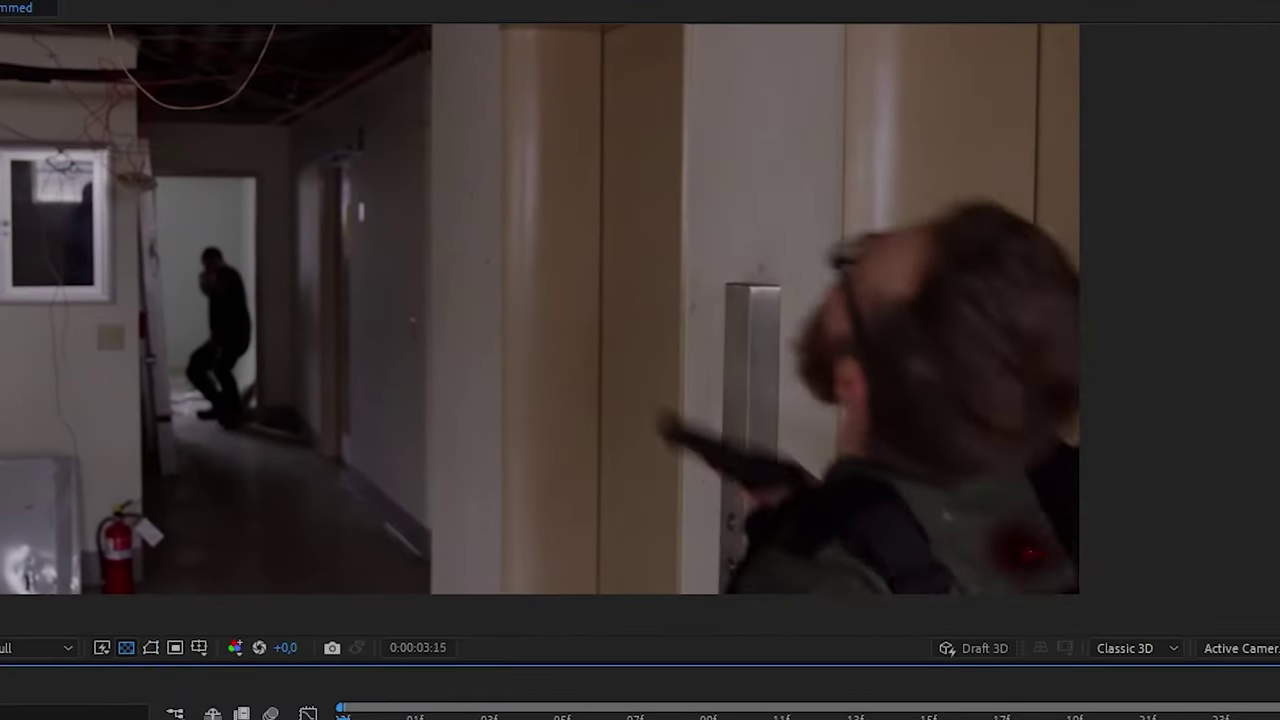
key(space)
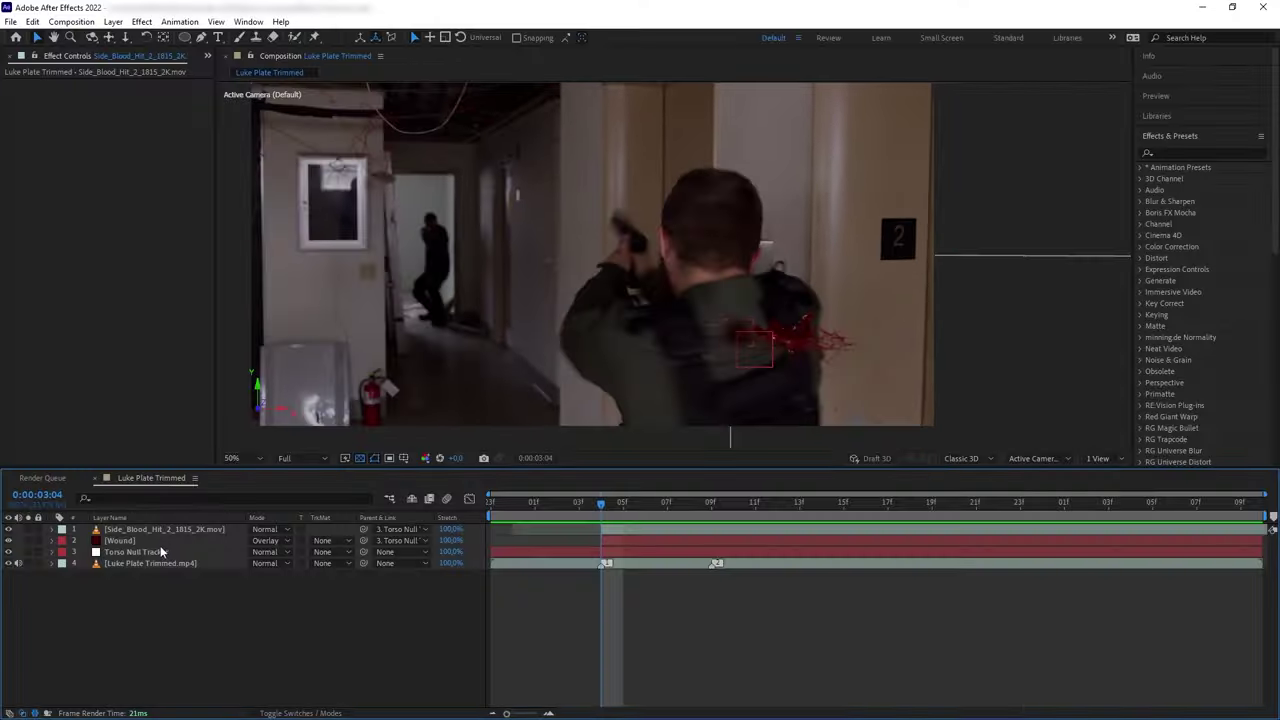
- Time-stretch the blood-hit clip to 50% and preview its faster motion
right_click(160, 528)
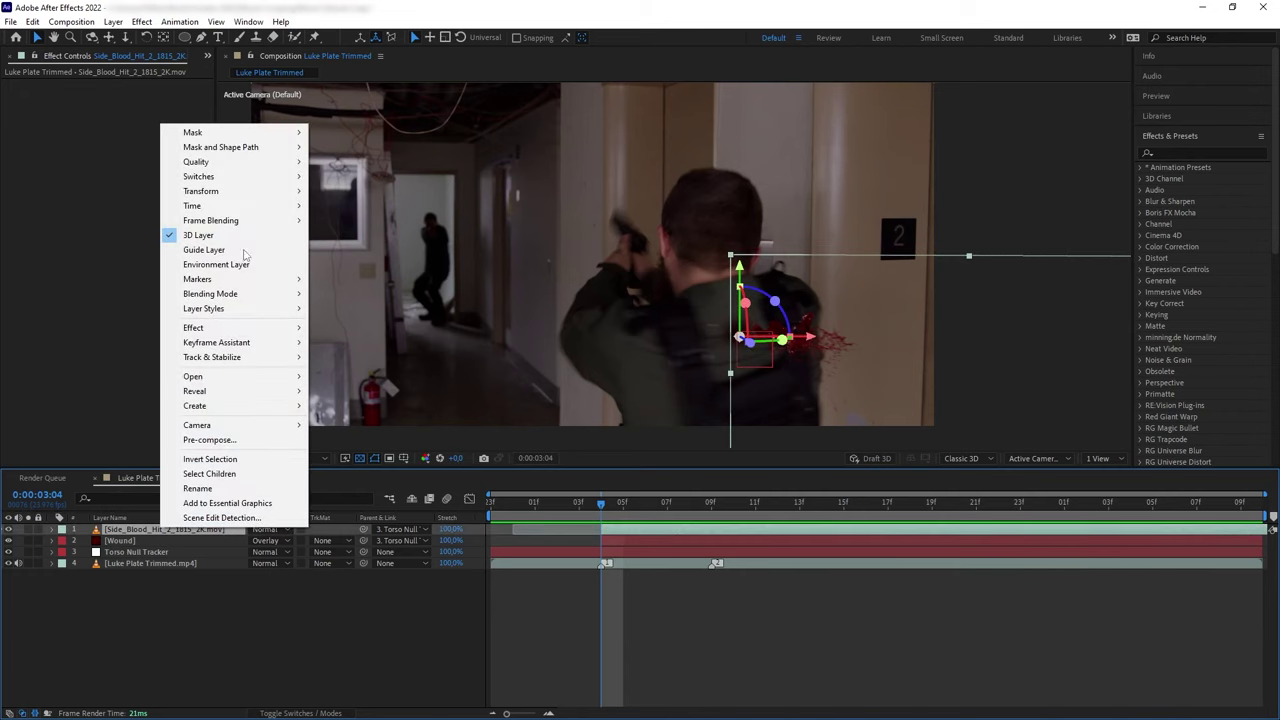
mouse_move(254, 206)
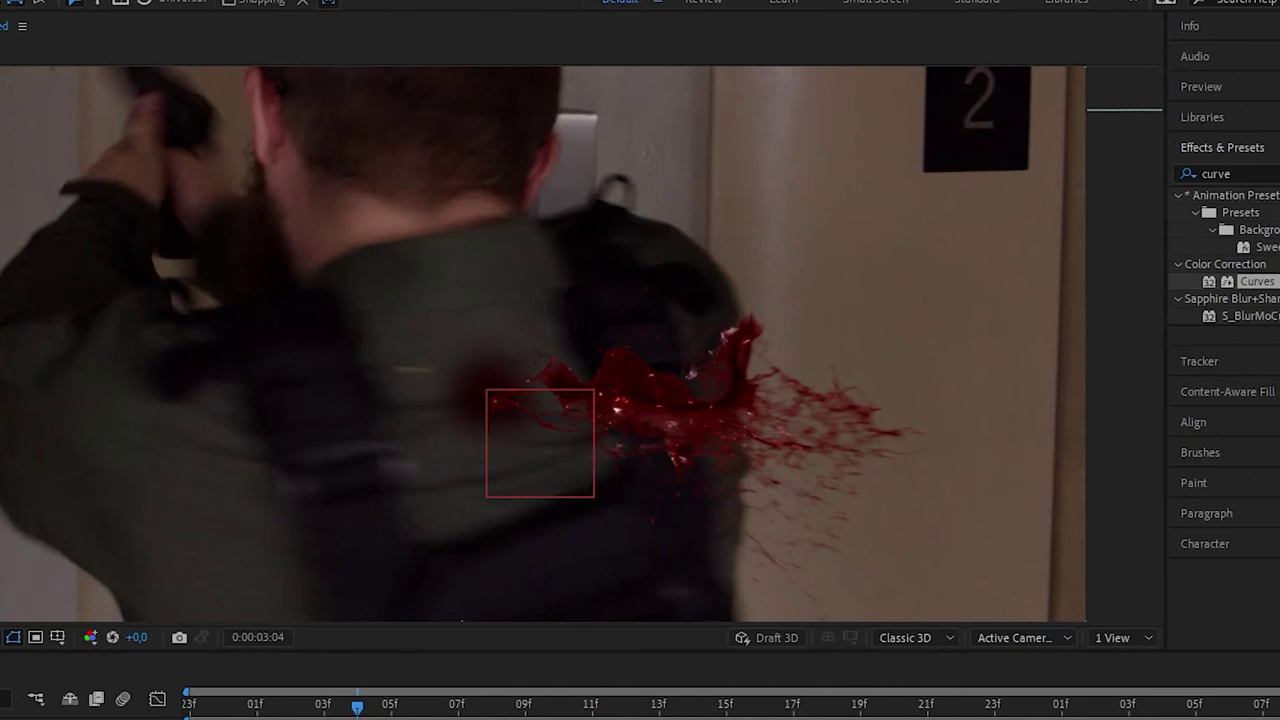
key(ctrl+Down)
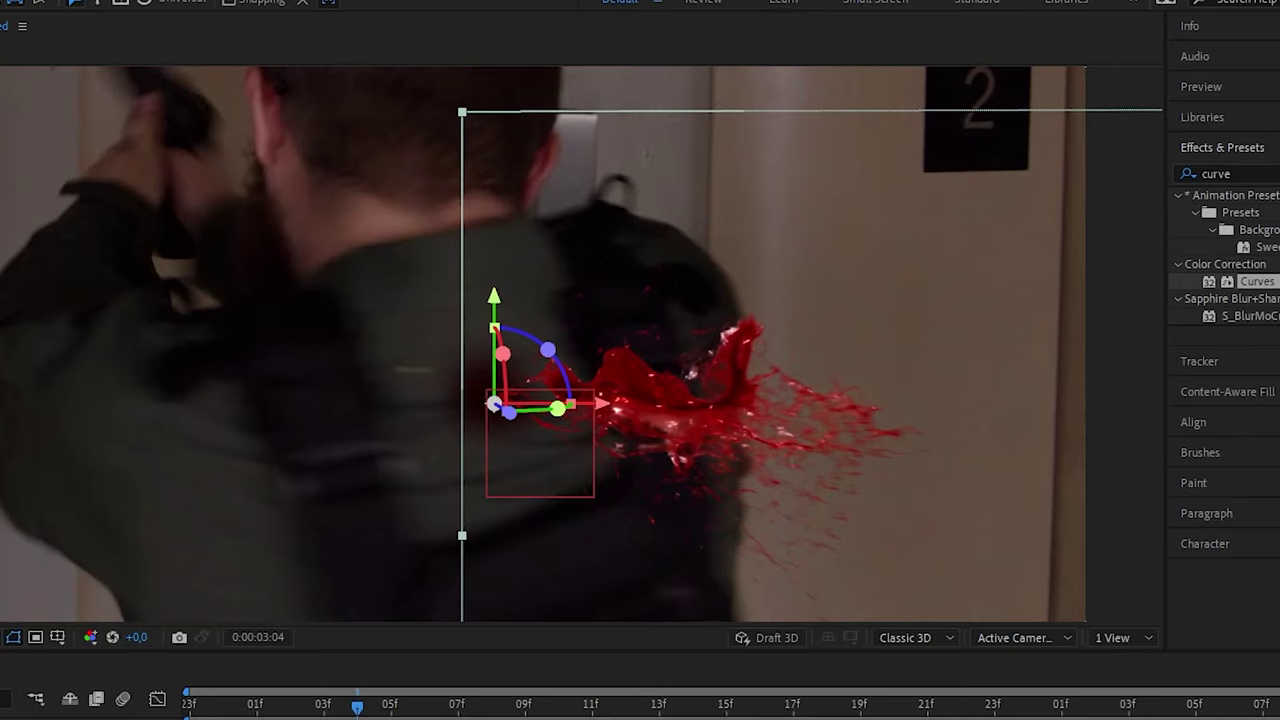
- Apply Hue/Saturation to the blood-hit clip and set its Master Saturation to -30
key(ctrl+shift+z)
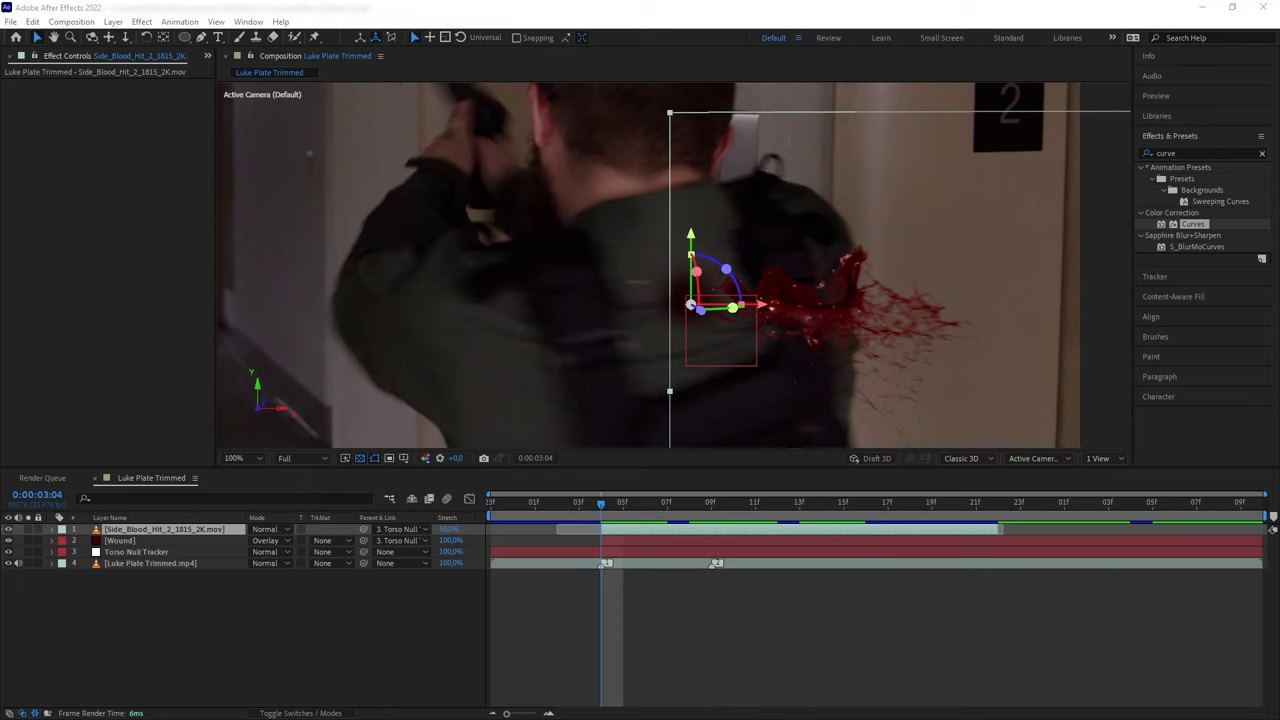
scroll(499, 214, down, 3)
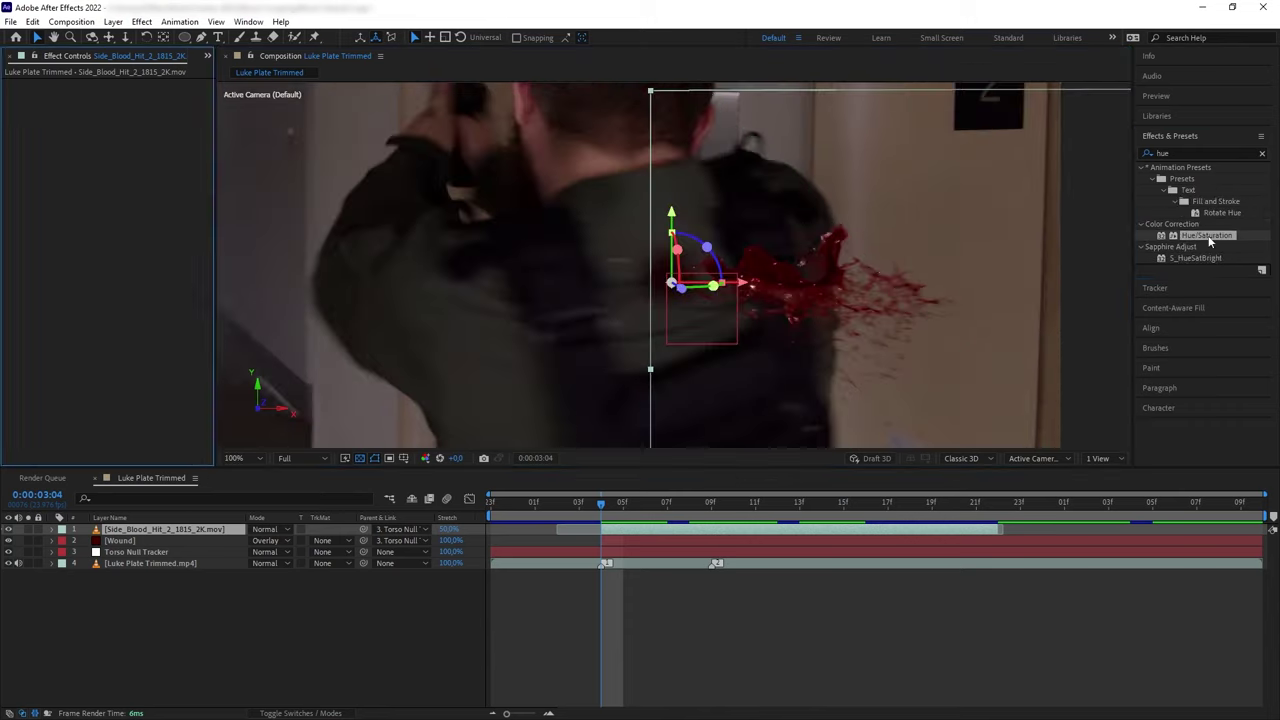
drag(1207, 235, 119, 190)
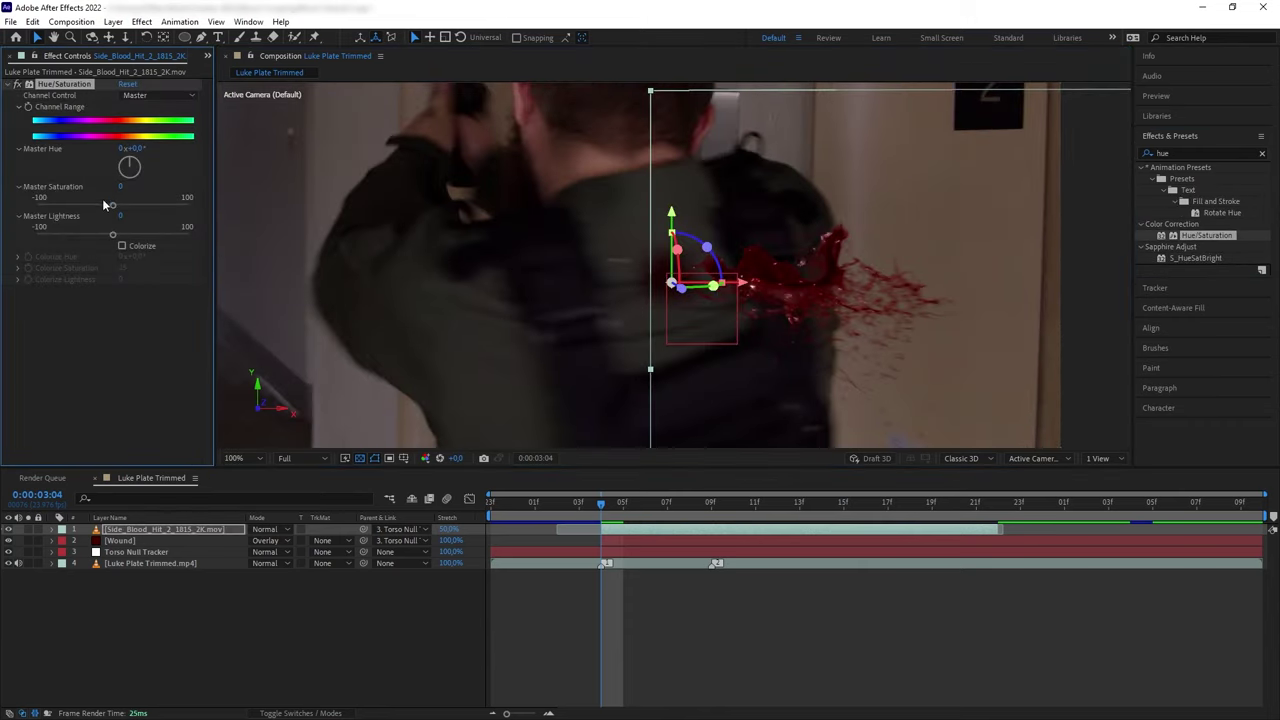
drag(101, 204, 97, 205)
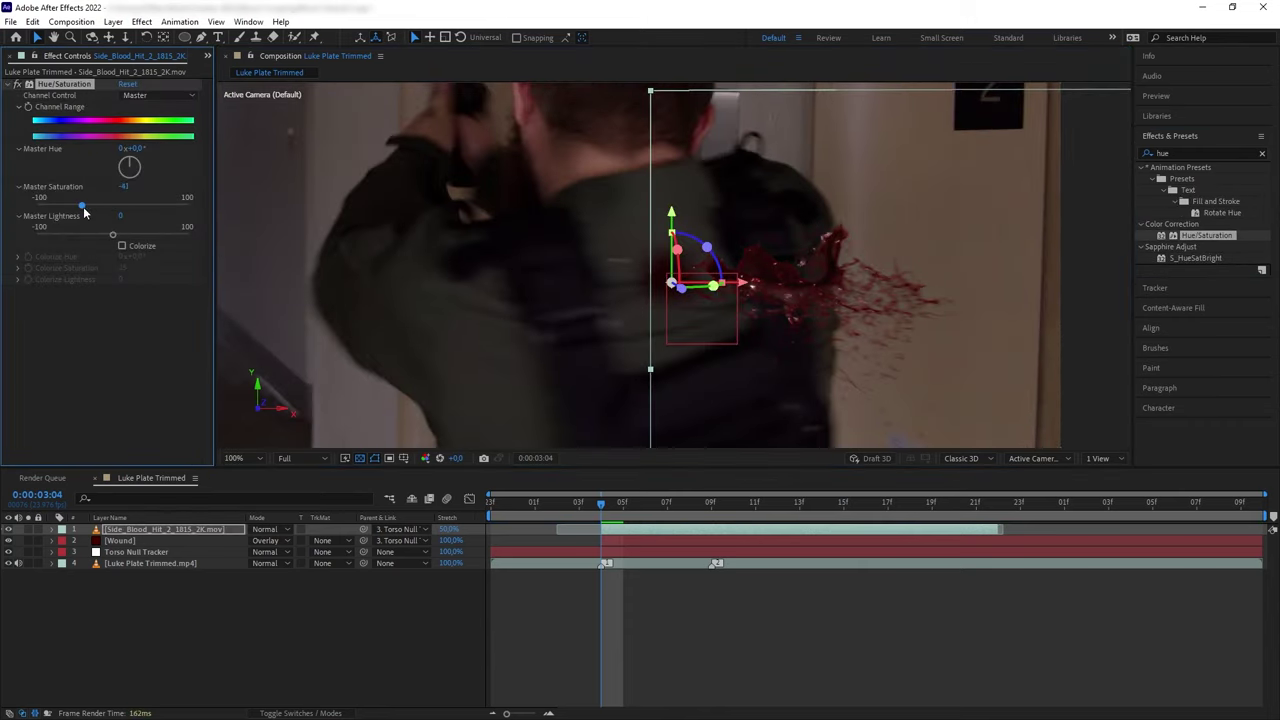
drag(88, 210, 91, 213)
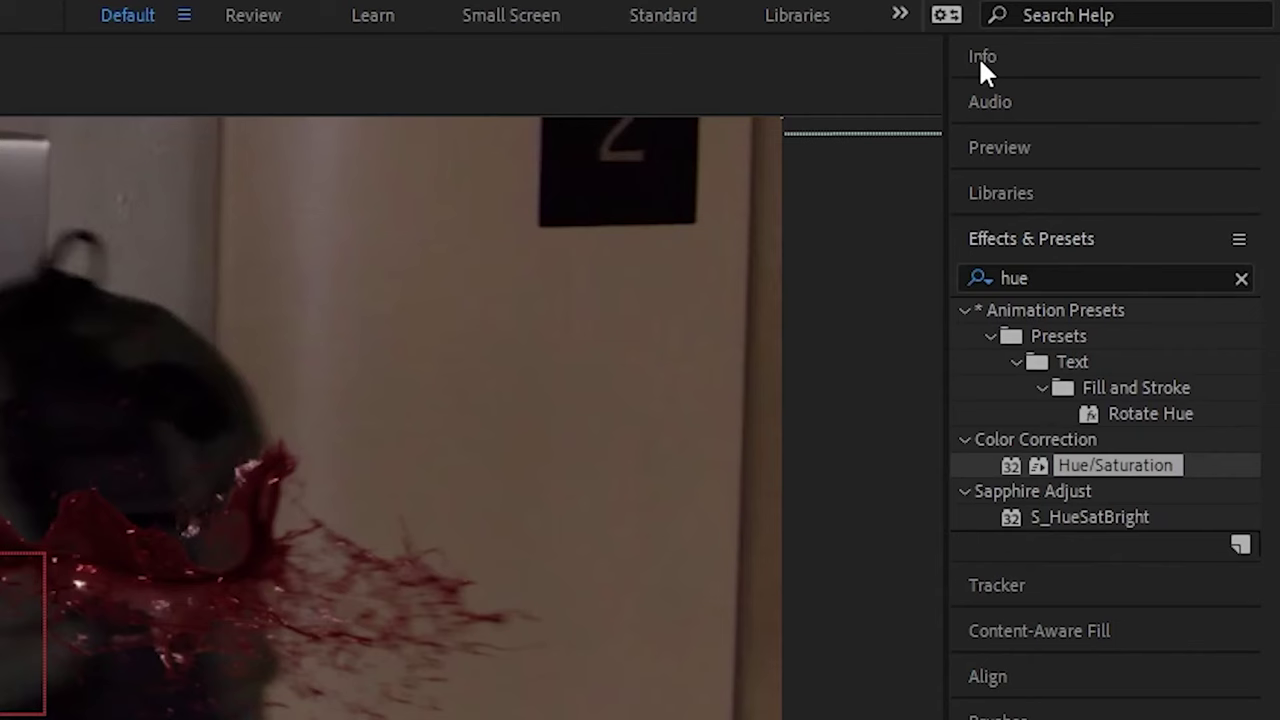
- Apply Curves to the blood-hit clip, slightly raising the Blue channel's black point and lowering the RGB curve's white point
click(981, 58)
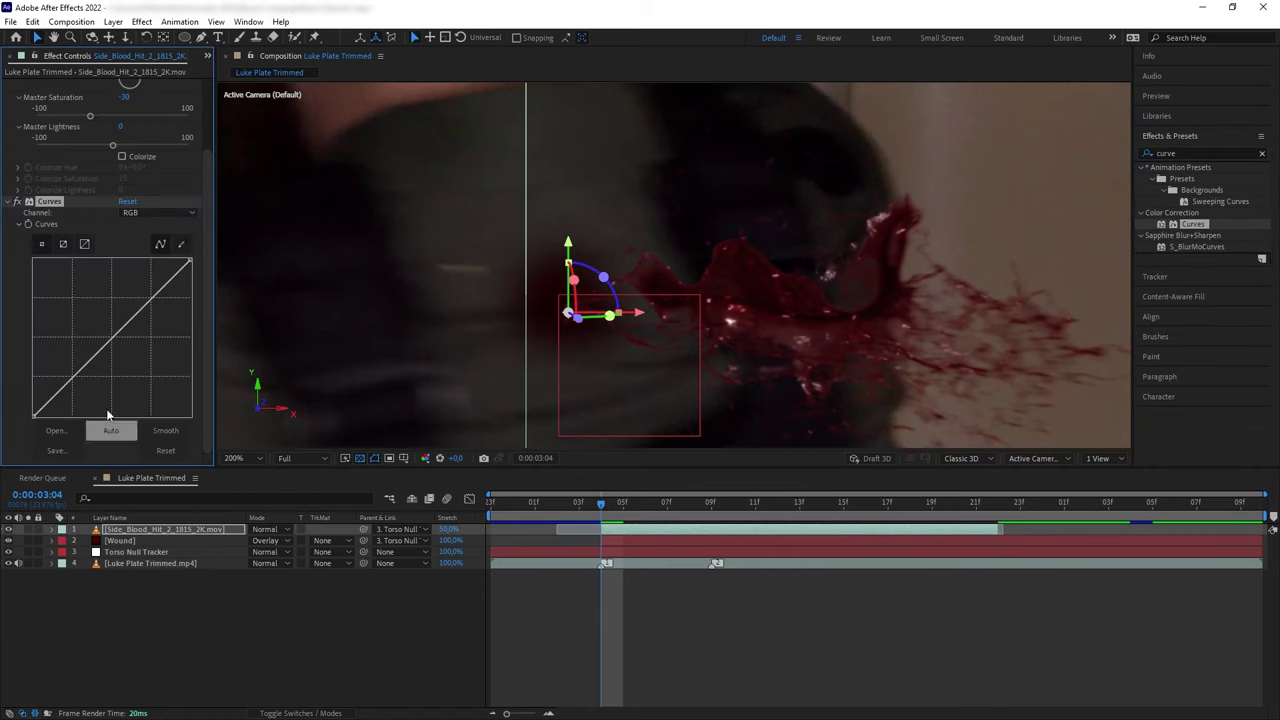
click(160, 212)
click(140, 270)
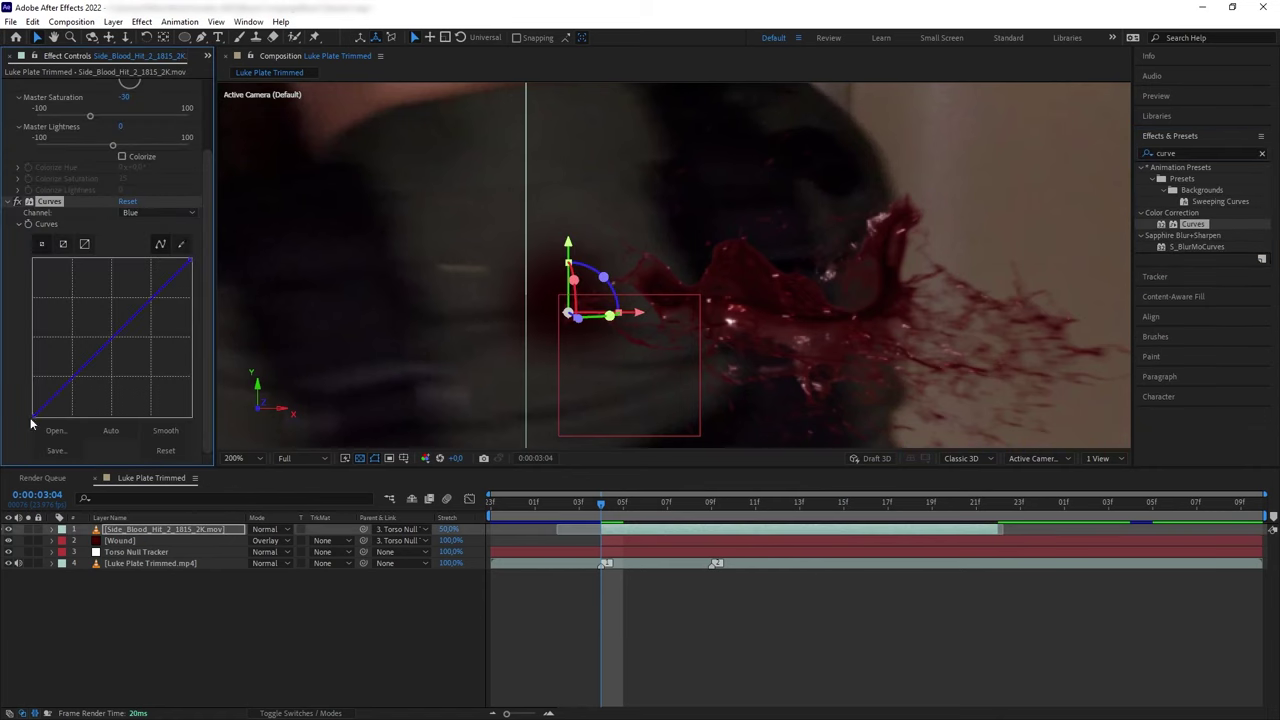
click(160, 212)
click(140, 257)
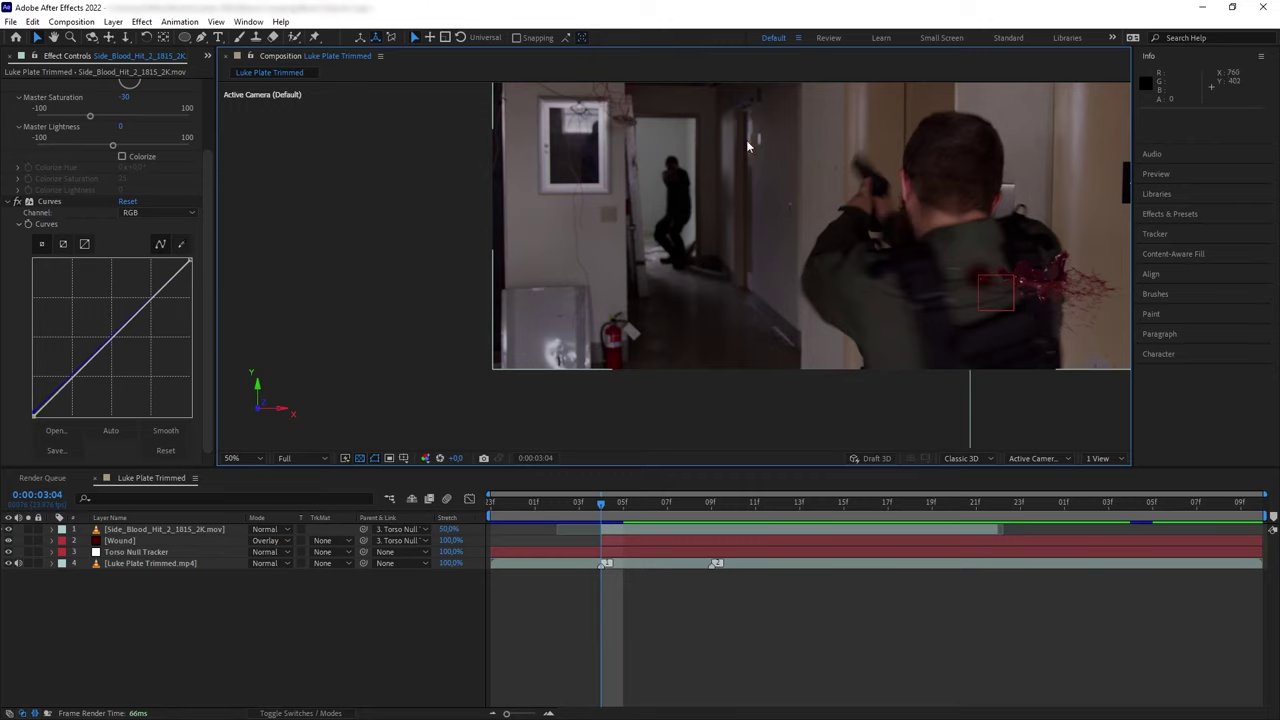
scroll(1096, 338, up, 3)
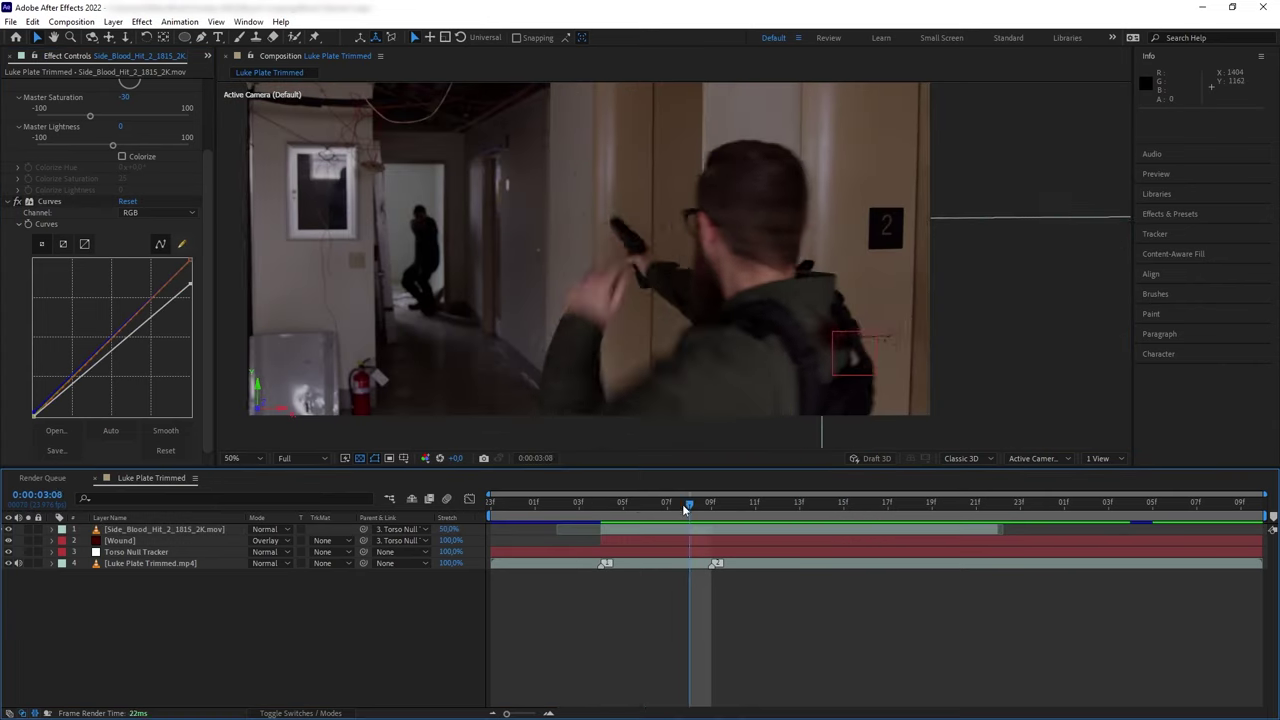
drag(686, 508, 611, 508)
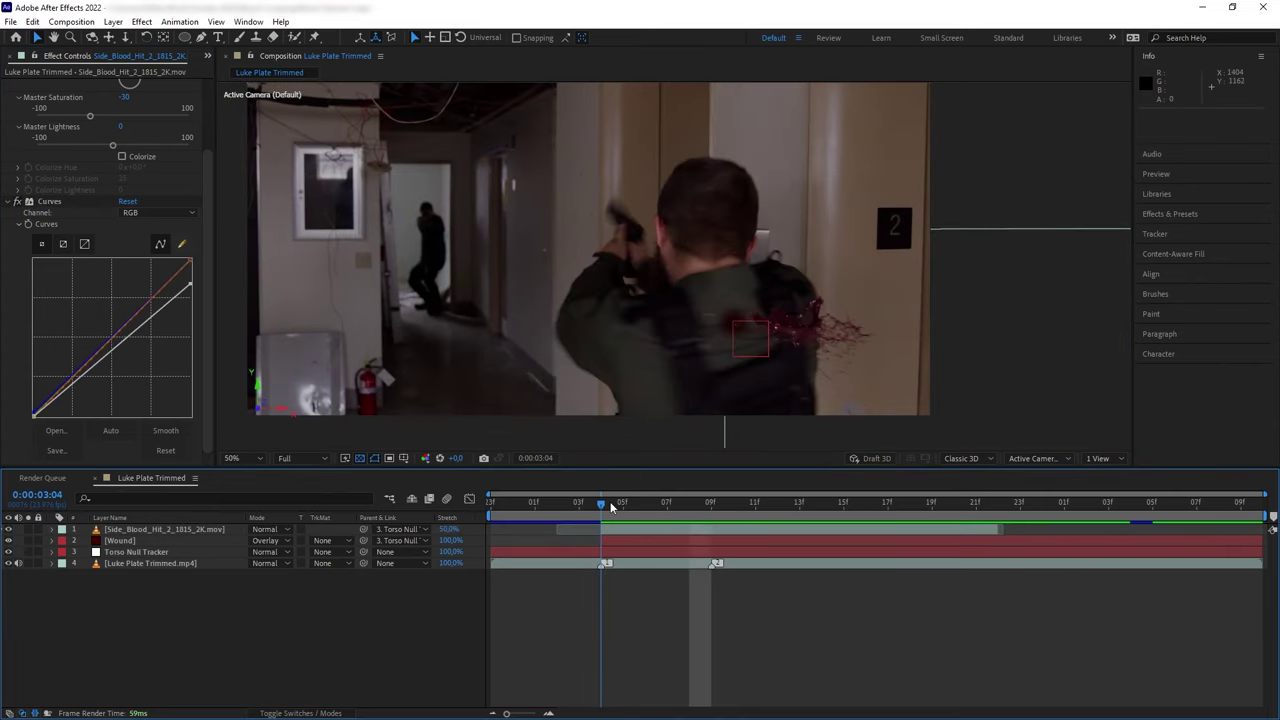
- Apply Camera Lens Blur to the blood-hit clip and set its Blur Radius to 3
click(118, 531)
click(1167, 214)
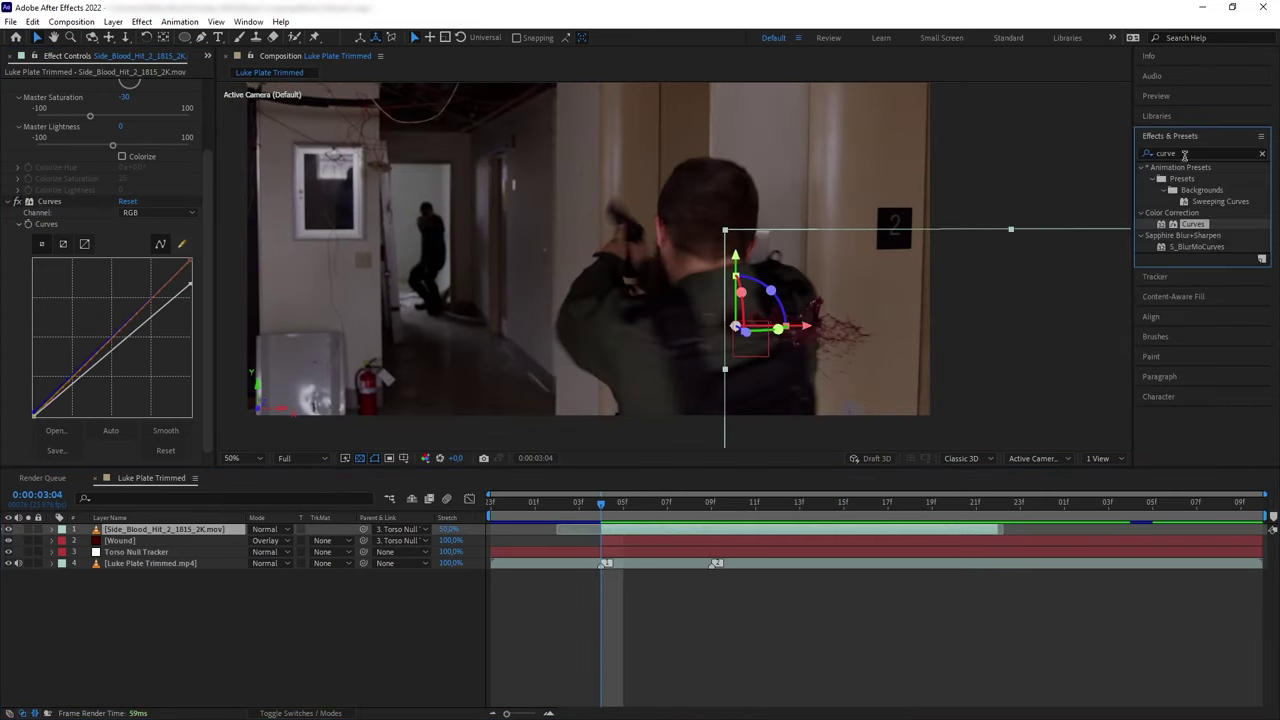
text(camera)
scroll(792, 352, up, 2)
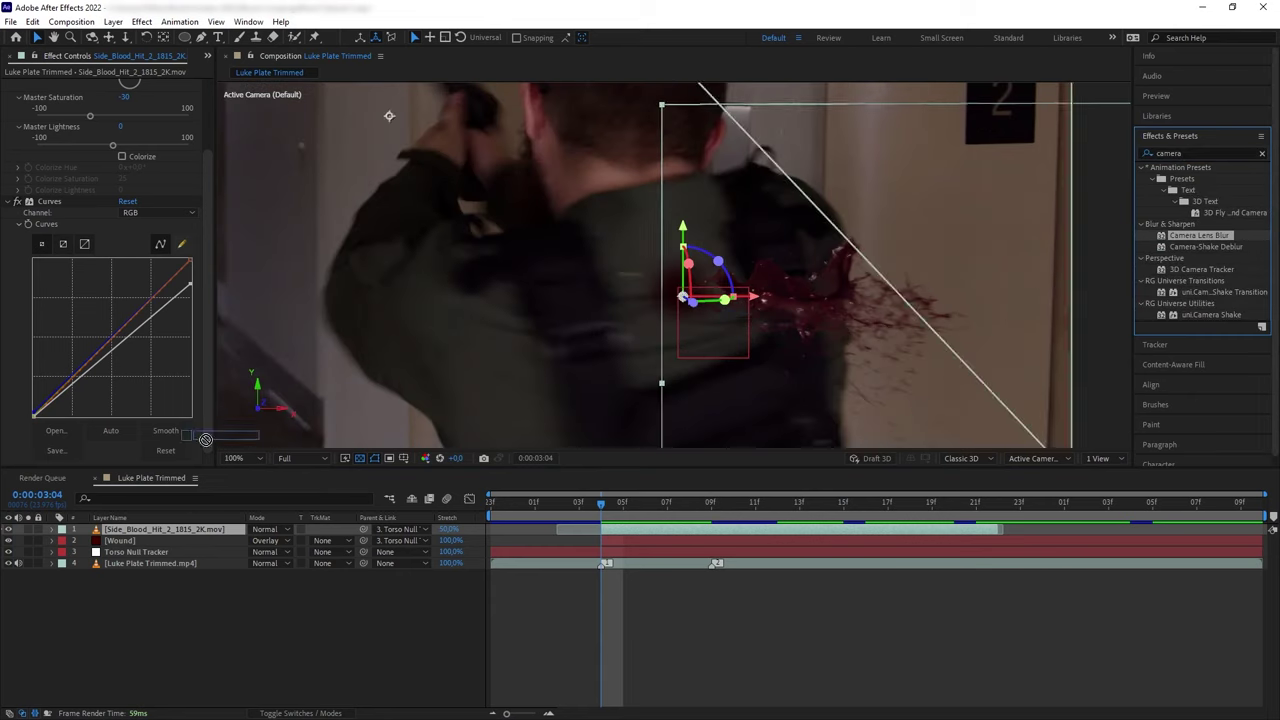
mouse_move(170, 529)
mouse_down()
mouse_move(181, 540)
mouse_move(175, 530)
mouse_up()
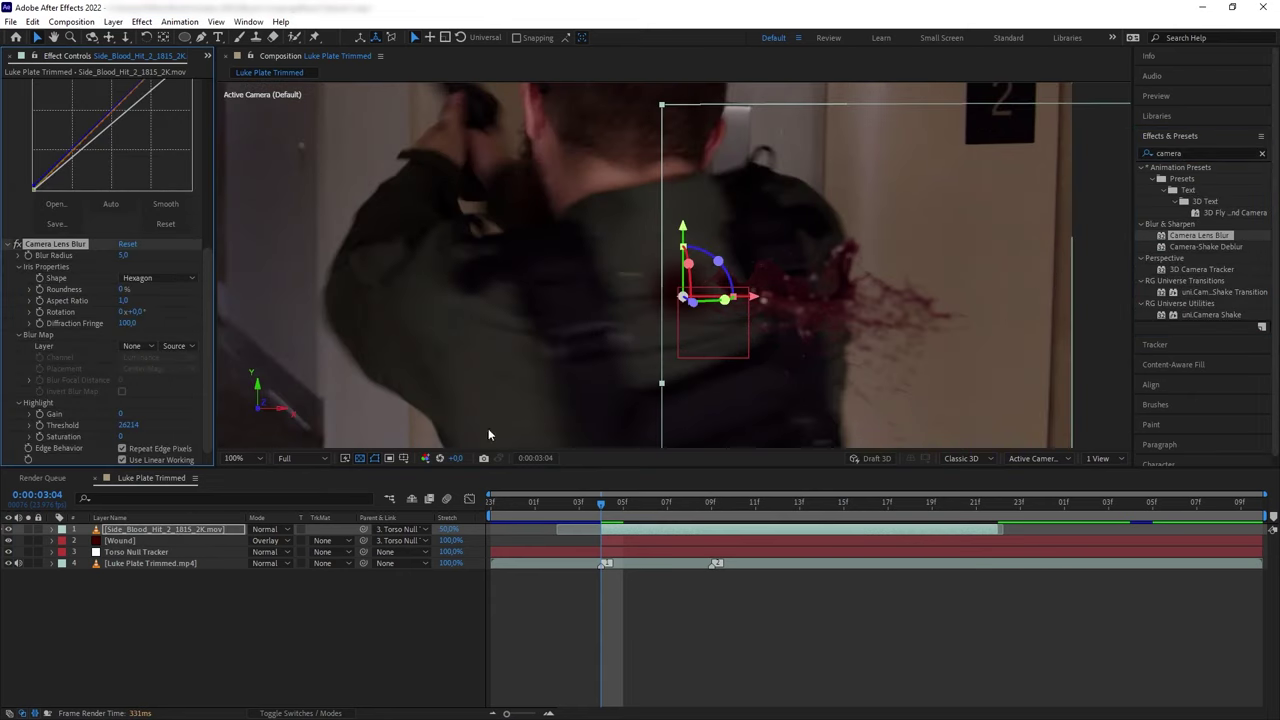
text(3)
click(154, 260)
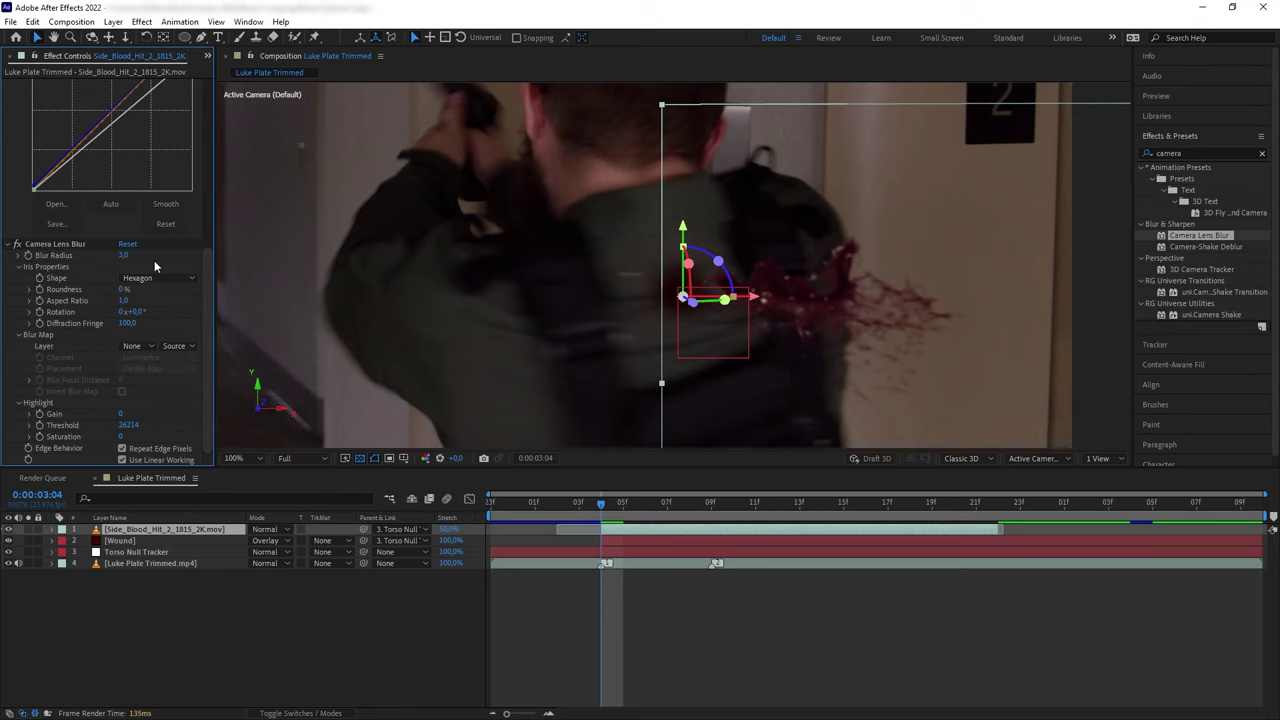
- Enable motion blur for the blood-hit clip and the composition, and search the effects for "rsm"
click(323, 713)
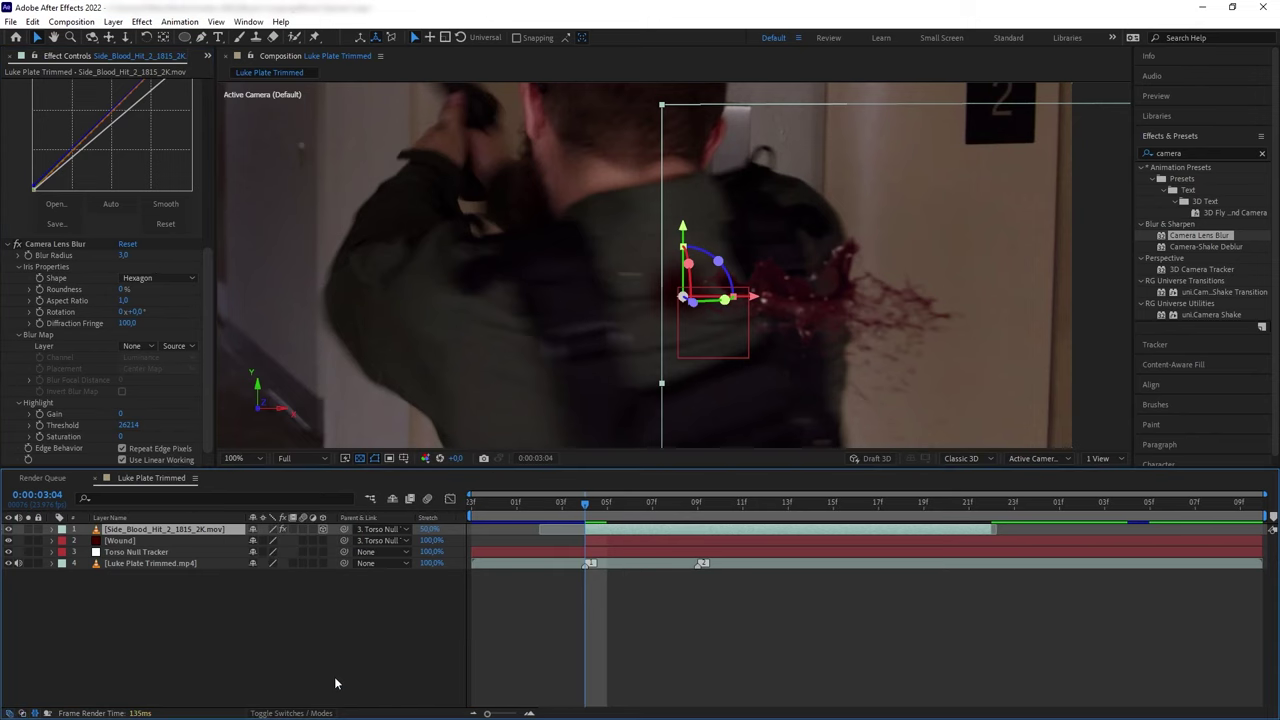
text(rsm)
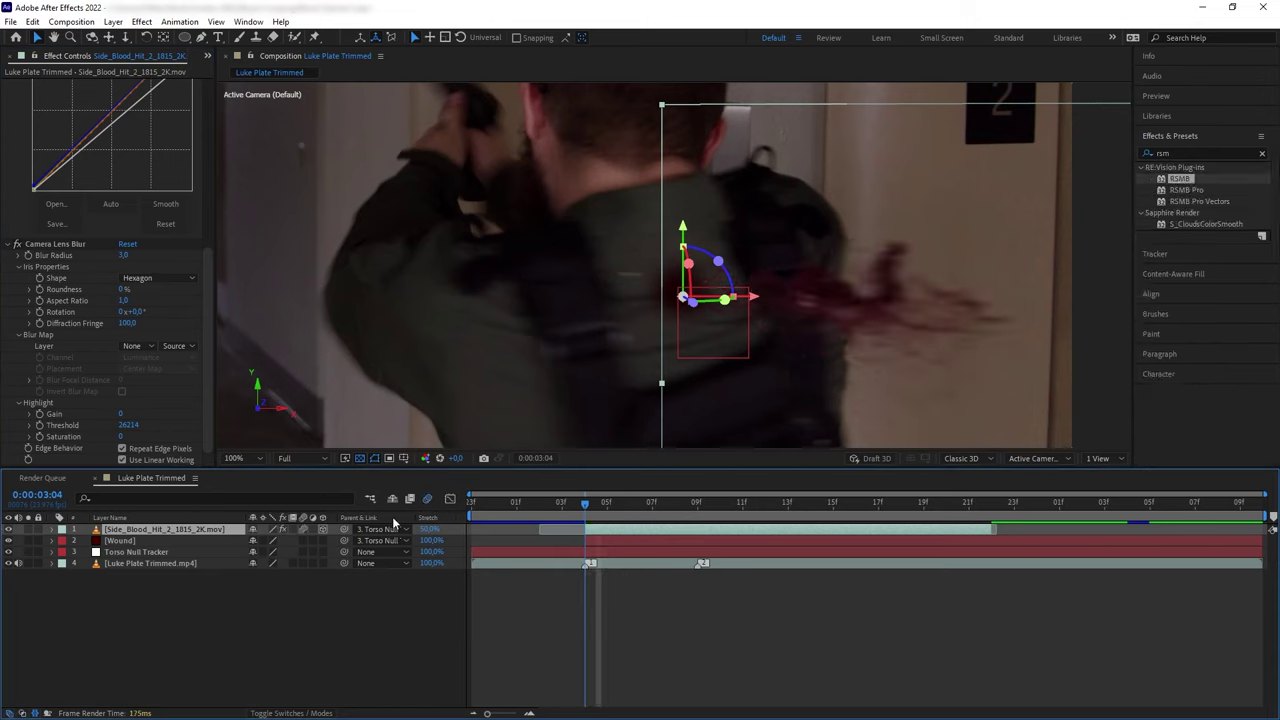
click(741, 598)
- Play back the shot from before the bullet impact to check the blurred blood hit
scroll(677, 426, down, 1)
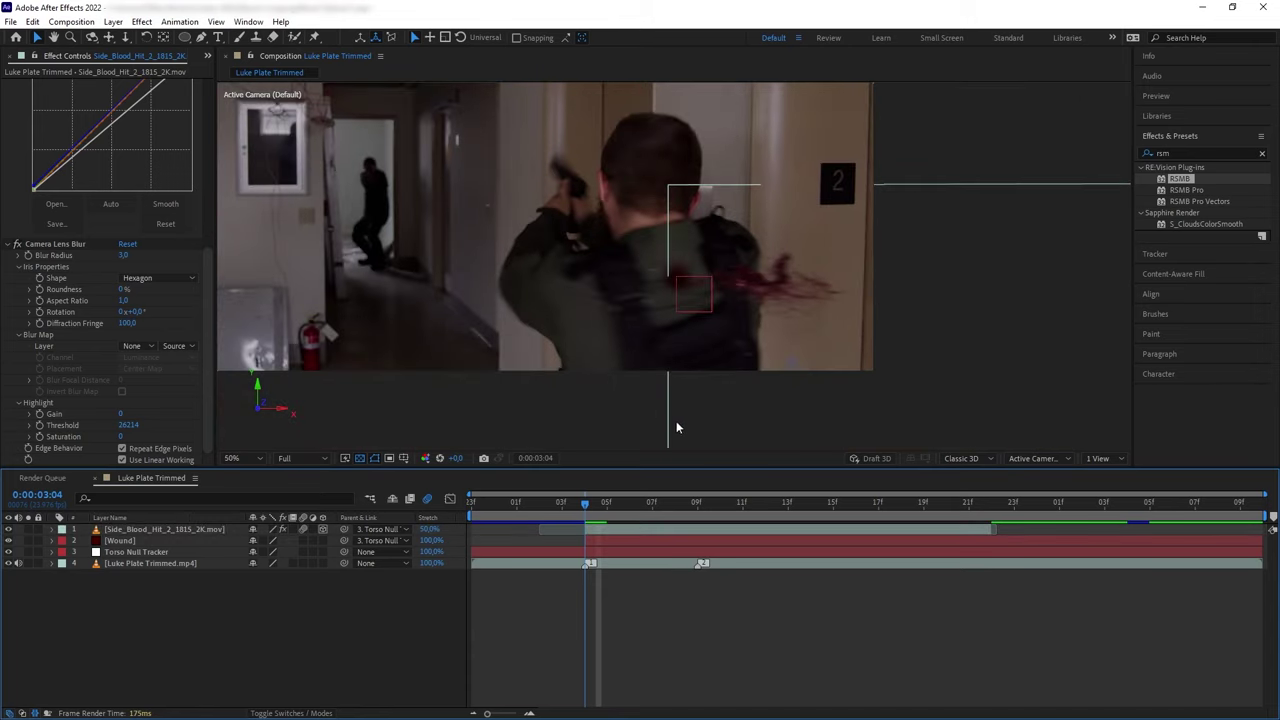
click(494, 504)
key(space)
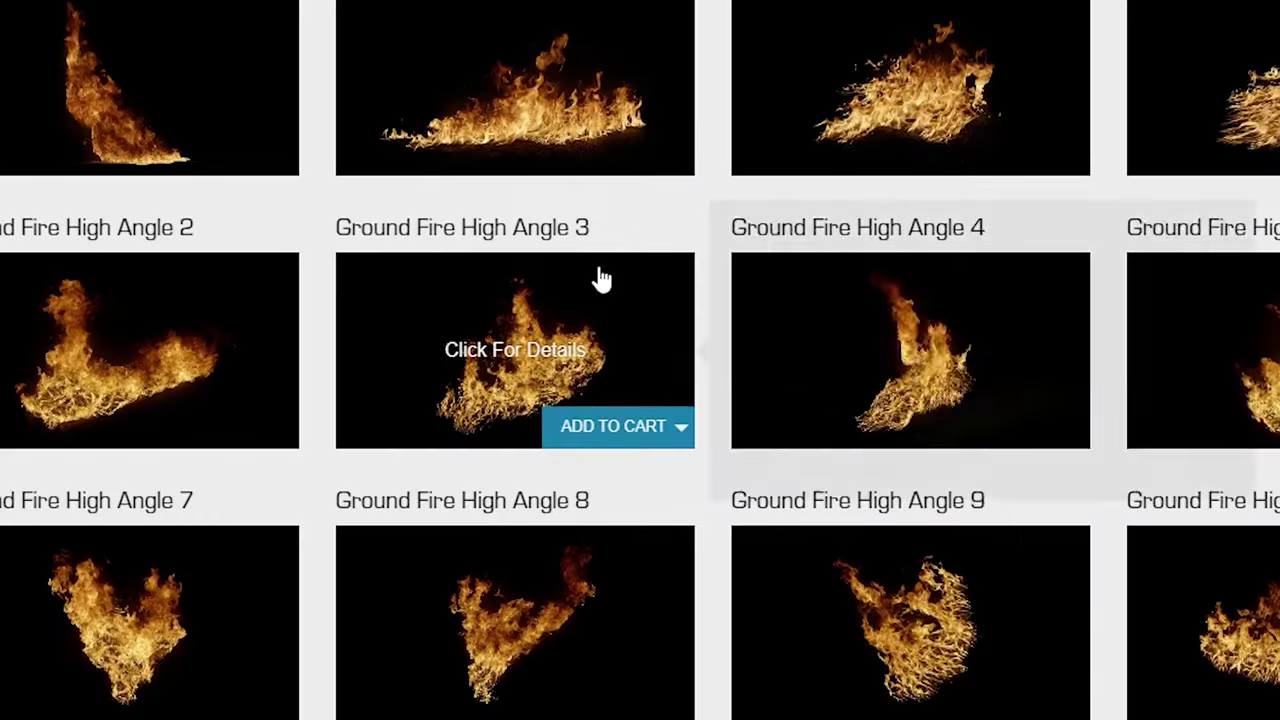
mouse_move(593, 347)
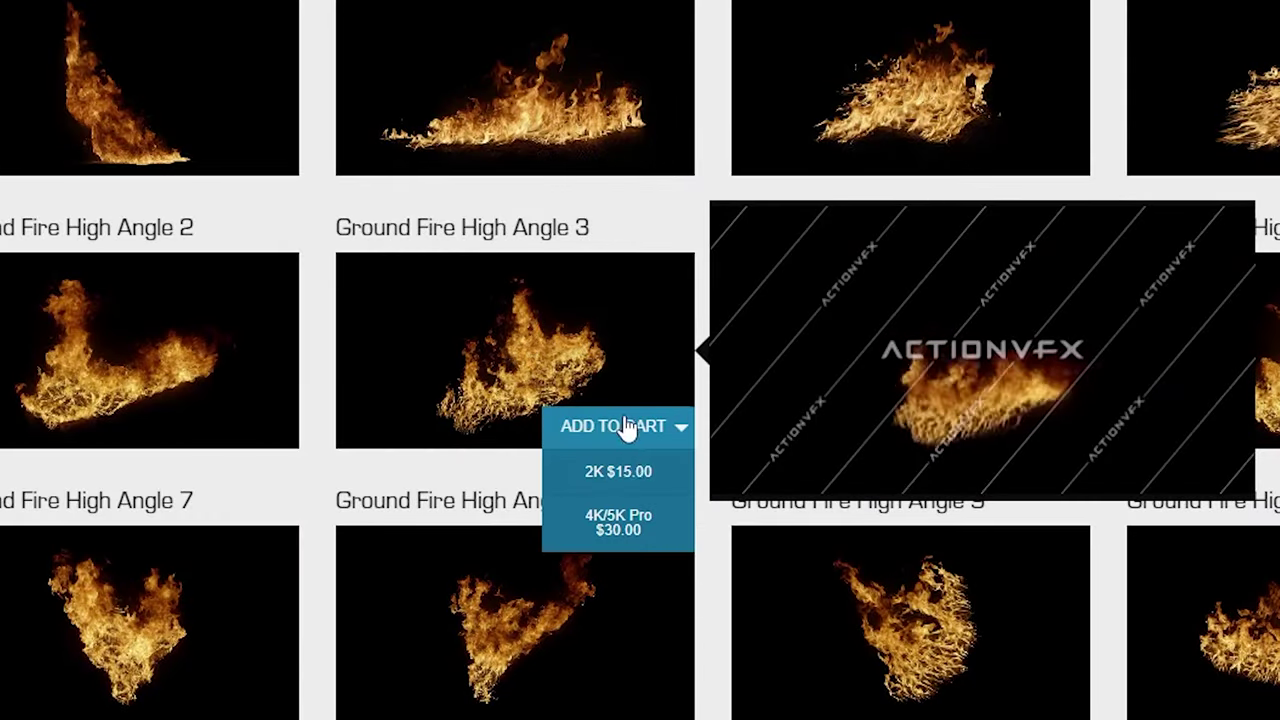